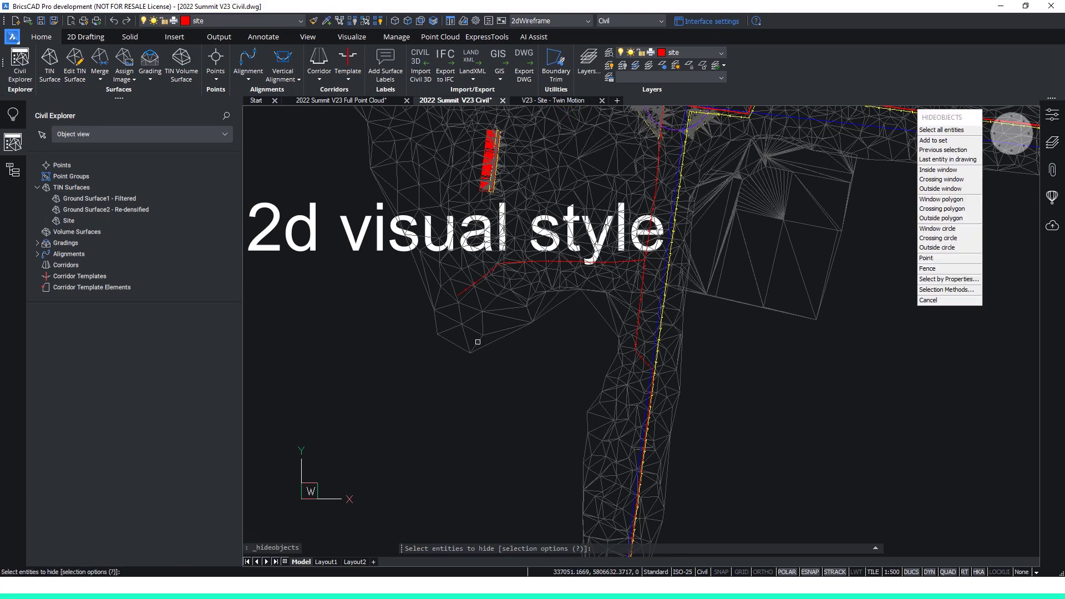
Hide the Ground Surface1 - Filtered and Ground Surface2 - Re-densified TIN surfaces with a selection window
{"action": "left_click", "coordinate": [479, 363]}
{"action": "left_click", "coordinate": [442, 335]}
{"action": "key", "text": "Return"}
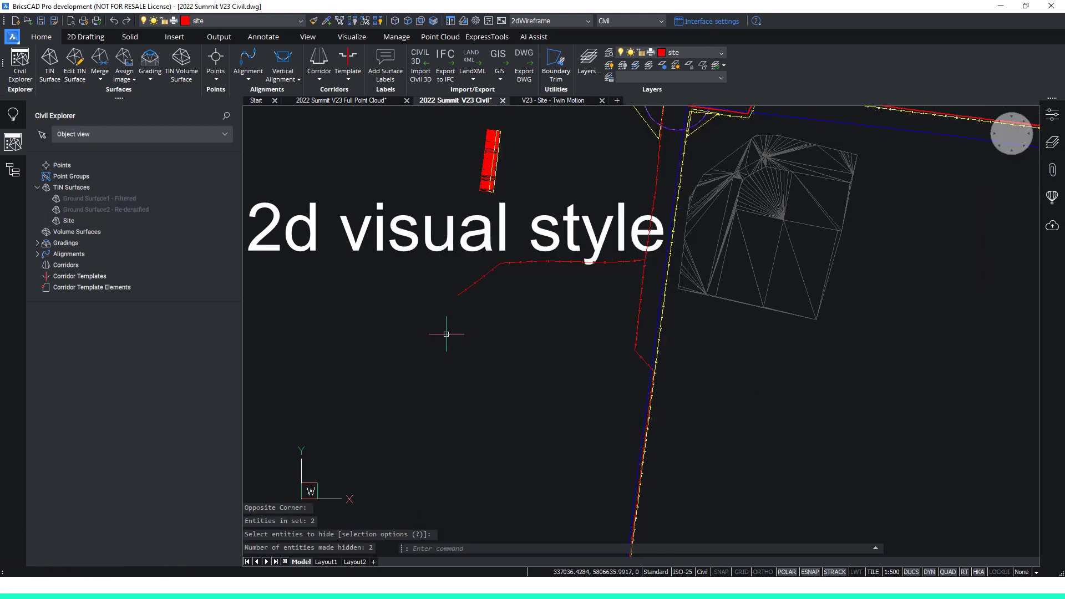
Enable contour display in the visual style settings of the Site TIN surface
{"action": "scroll", "coordinate": [846, 161], "scroll_direction": "up", "scroll_amount": 4}
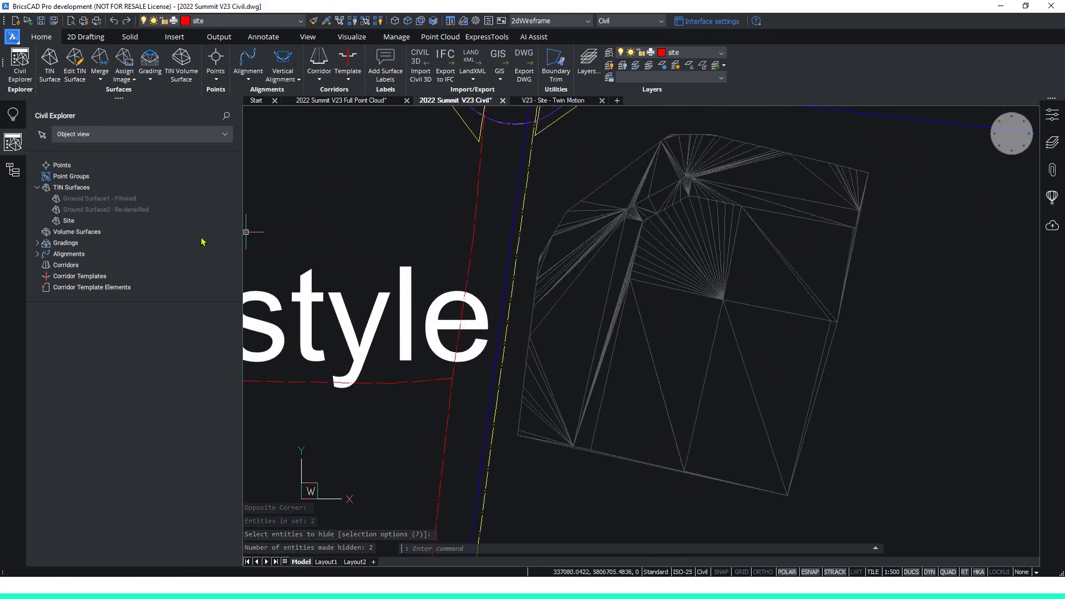
{"action": "left_click", "coordinate": [176, 221]}
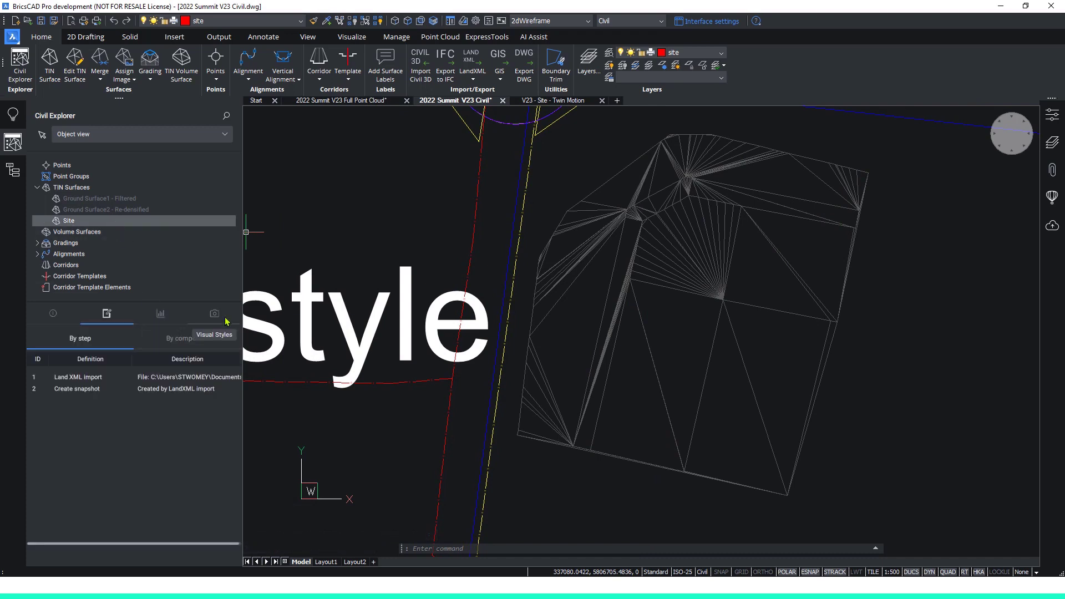
{"action": "left_click", "coordinate": [214, 315]}
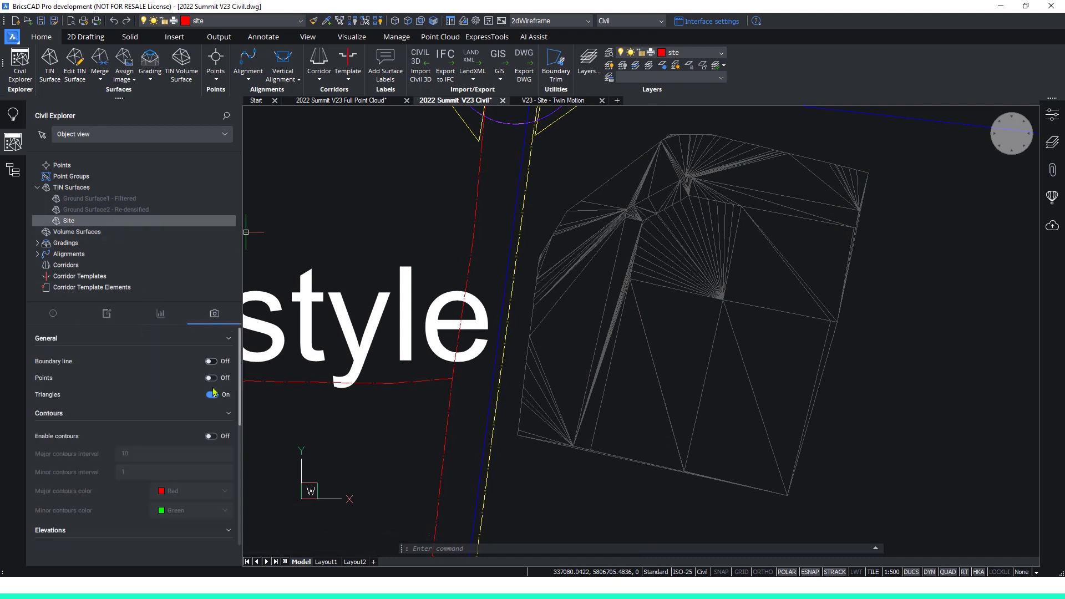
{"action": "left_click", "coordinate": [211, 437]}
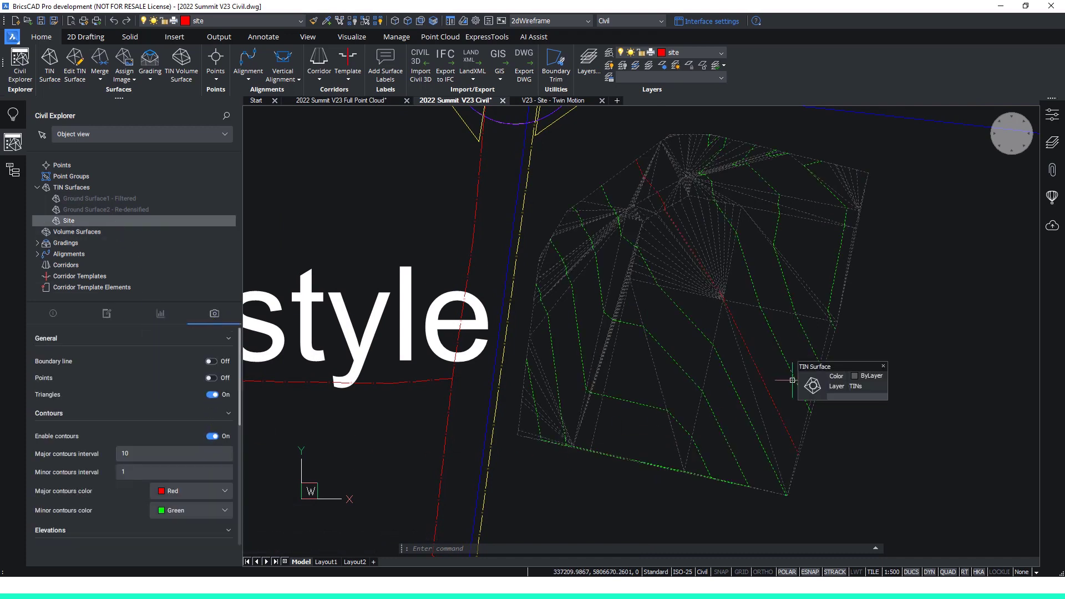
{"action": "key", "text": "Escape"}
{"action": "key", "text": "Escape"}
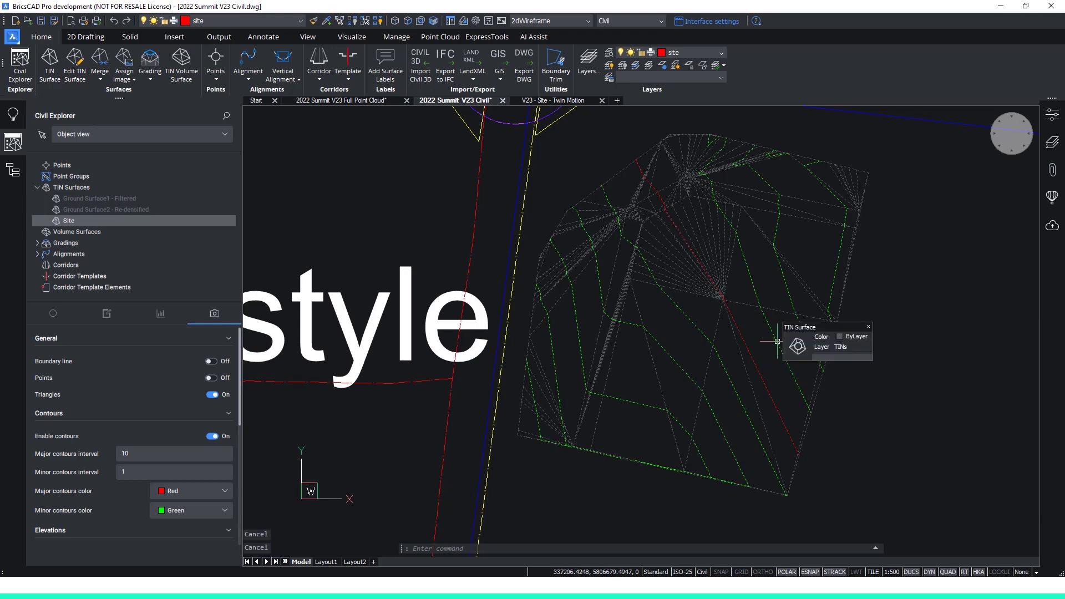
Add contour labels to the Site surface with the Default major and minor styles, along a line from the central fan past the southern edge
{"action": "left_click", "coordinate": [827, 351]}
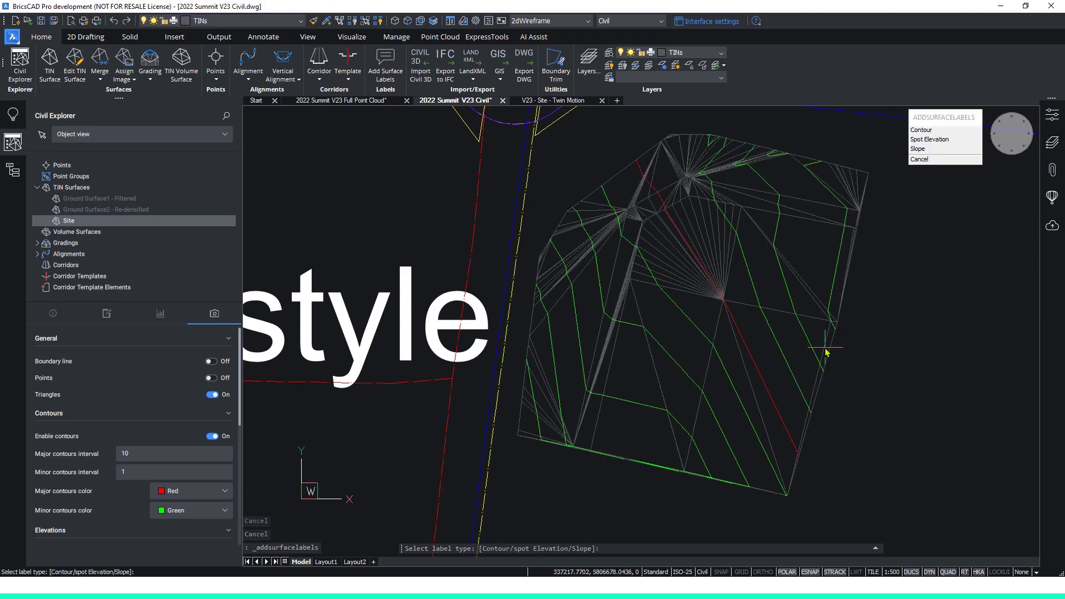
{"action": "left_click", "coordinate": [947, 131]}
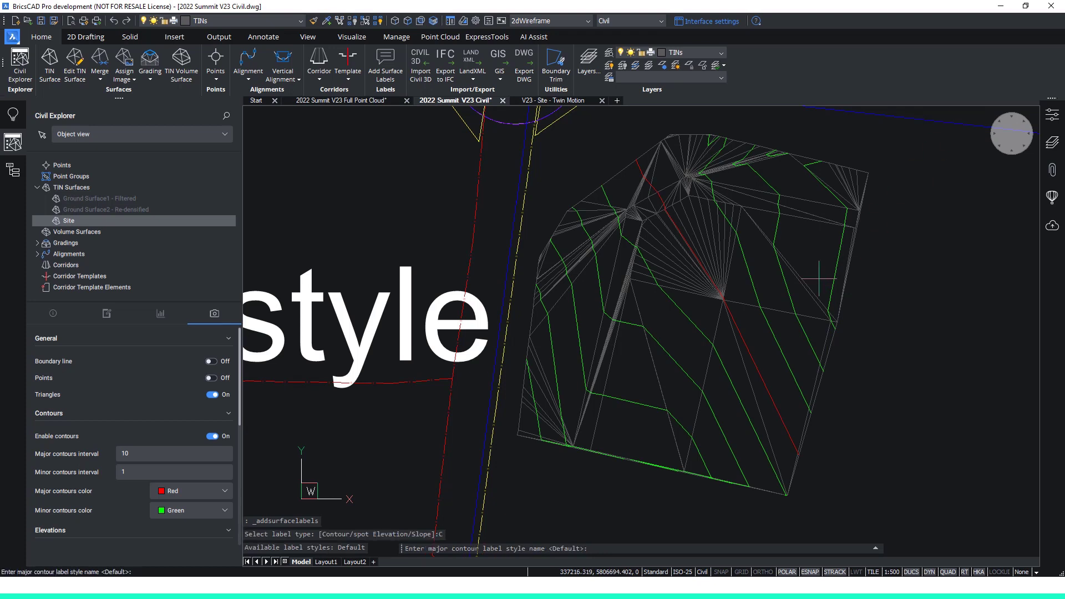
{"action": "key", "text": "Return"}
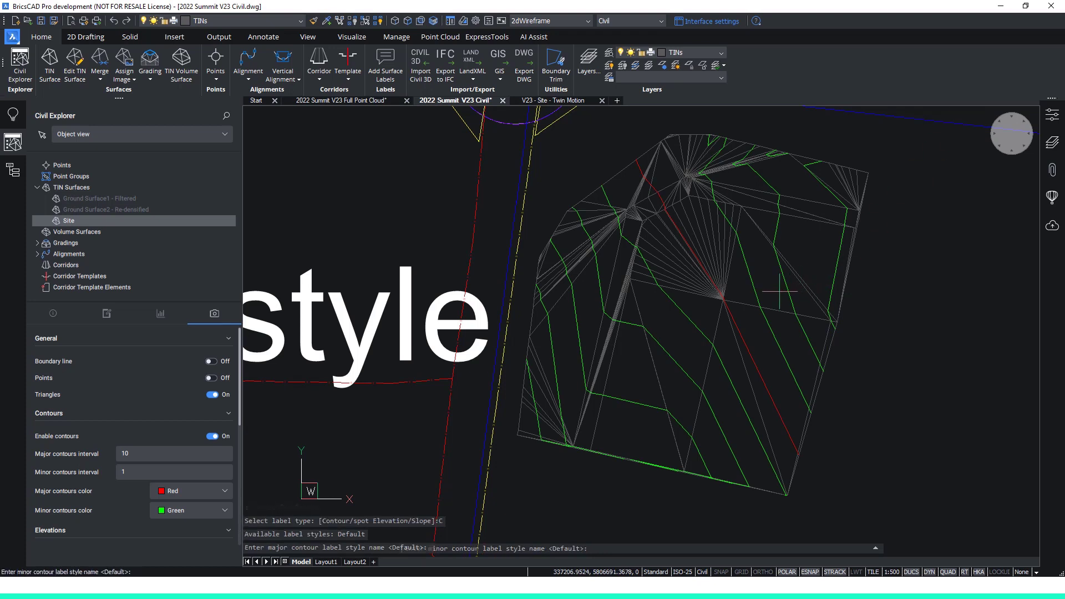
{"action": "key", "text": "Return"}
{"action": "left_click", "coordinate": [733, 290]}
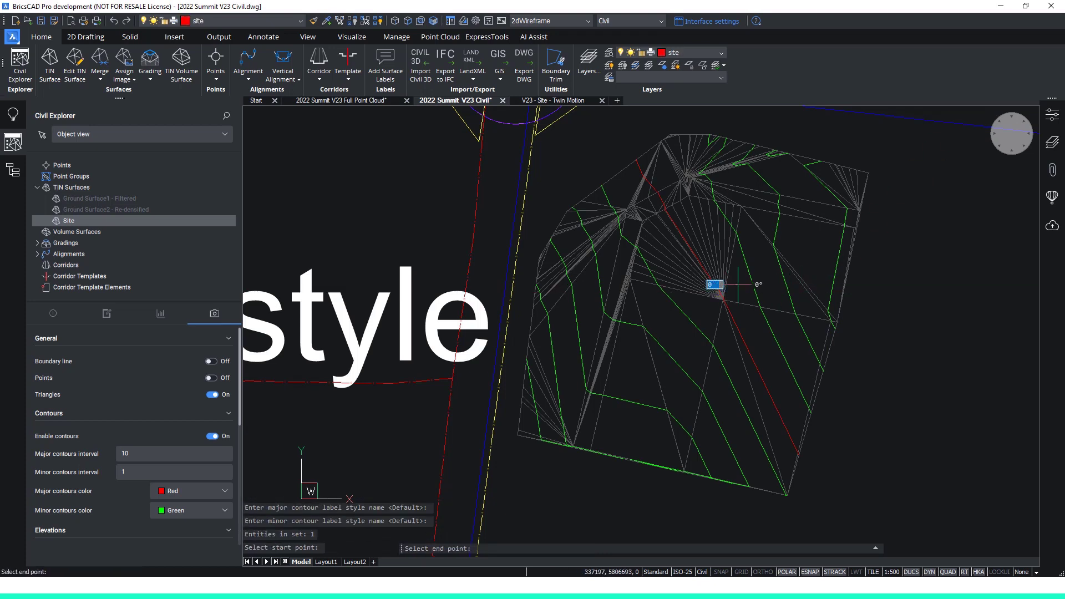
{"action": "left_click", "coordinate": [653, 505]}
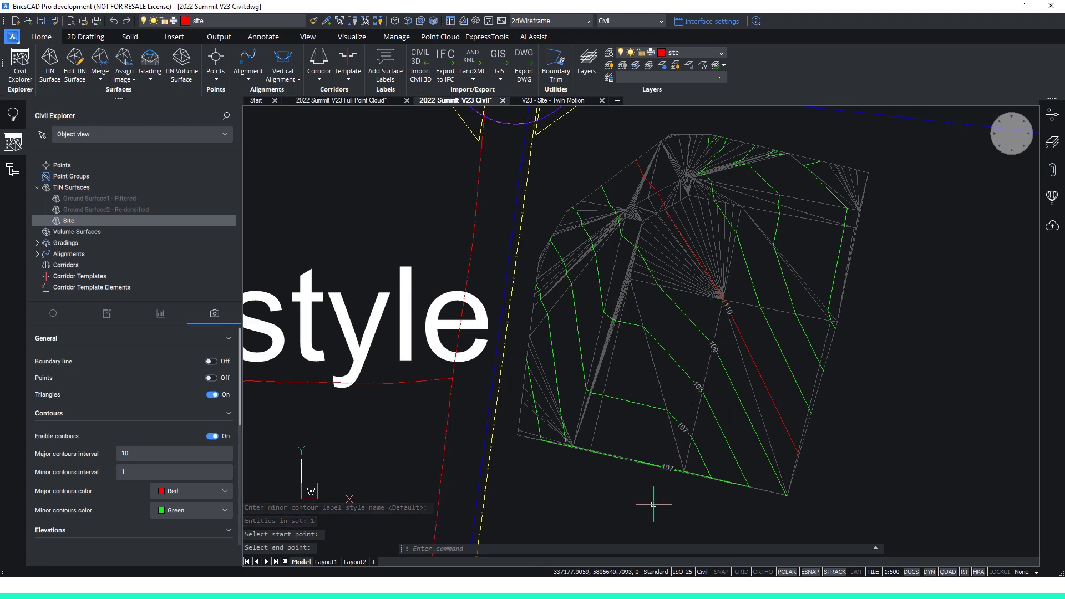
Shift the southern endpoint of the contour label line slightly east so the labels move along the contours
{"action": "left_click", "coordinate": [659, 498]}
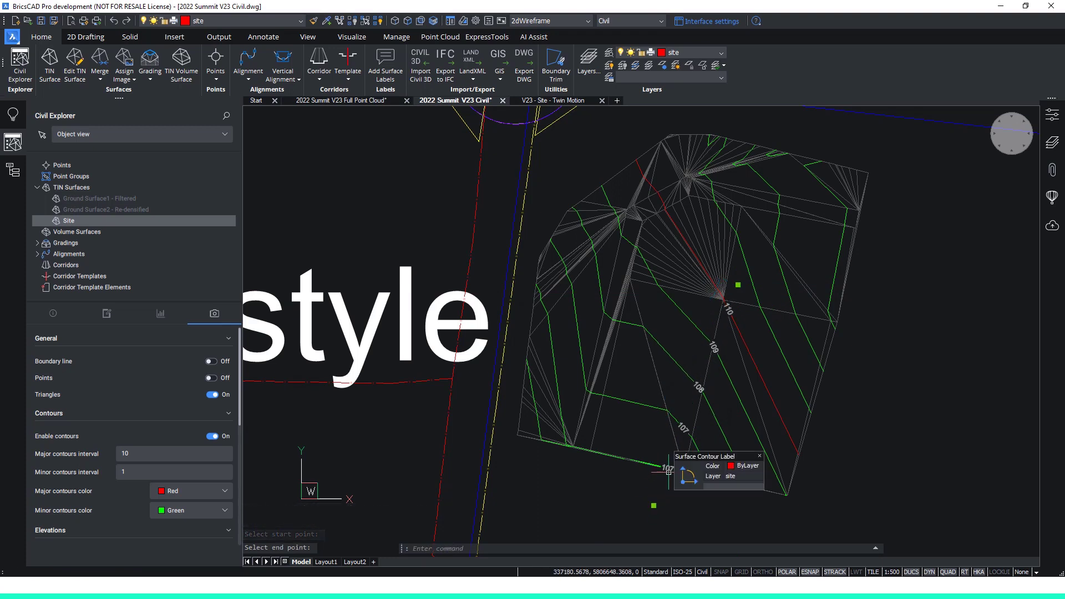
{"action": "left_click", "coordinate": [653, 505]}
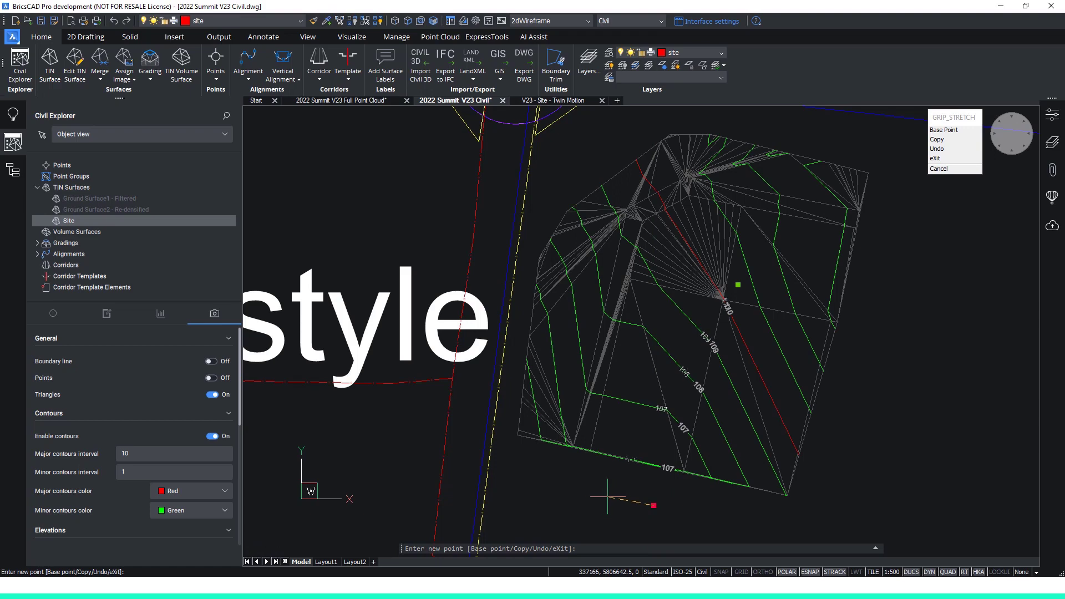
{"action": "left_click", "coordinate": [665, 505]}
{"action": "key", "text": "Escape"}
{"action": "key", "text": "Escape"}
{"action": "key", "text": "Escape"}
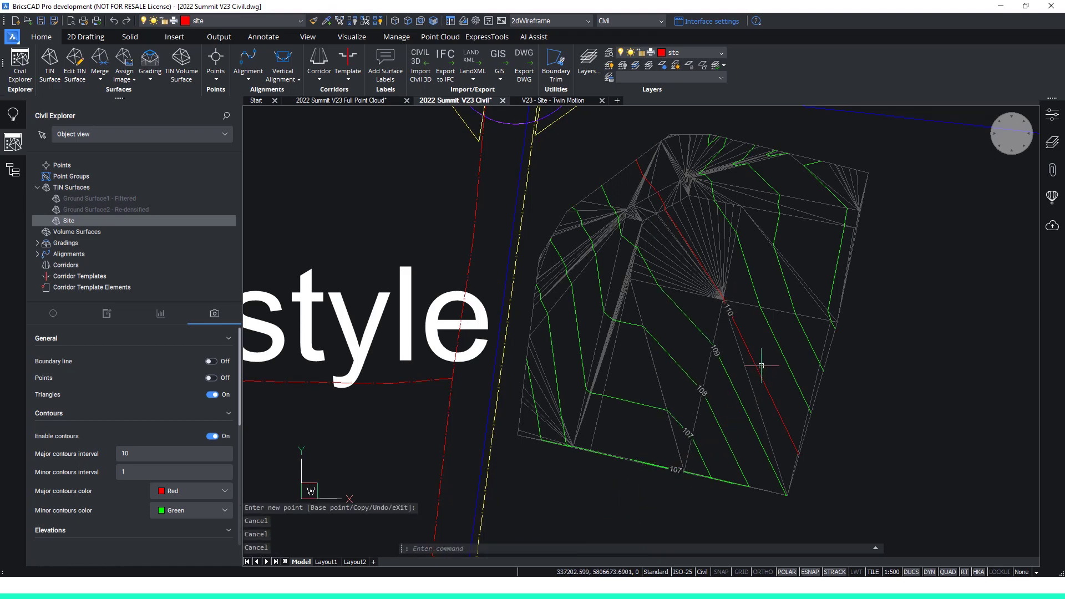
Add a spot elevation label to the Site surface between the 108 and 109 contours, using the Default label and symbol styles
{"action": "left_click", "coordinate": [775, 370]}
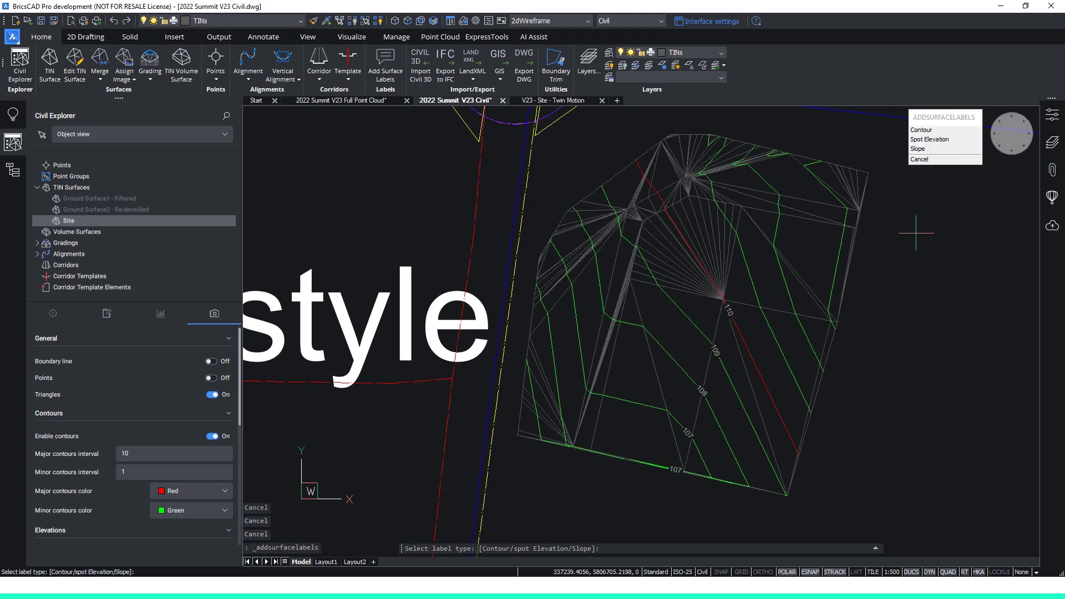
{"action": "left_click", "coordinate": [932, 140]}
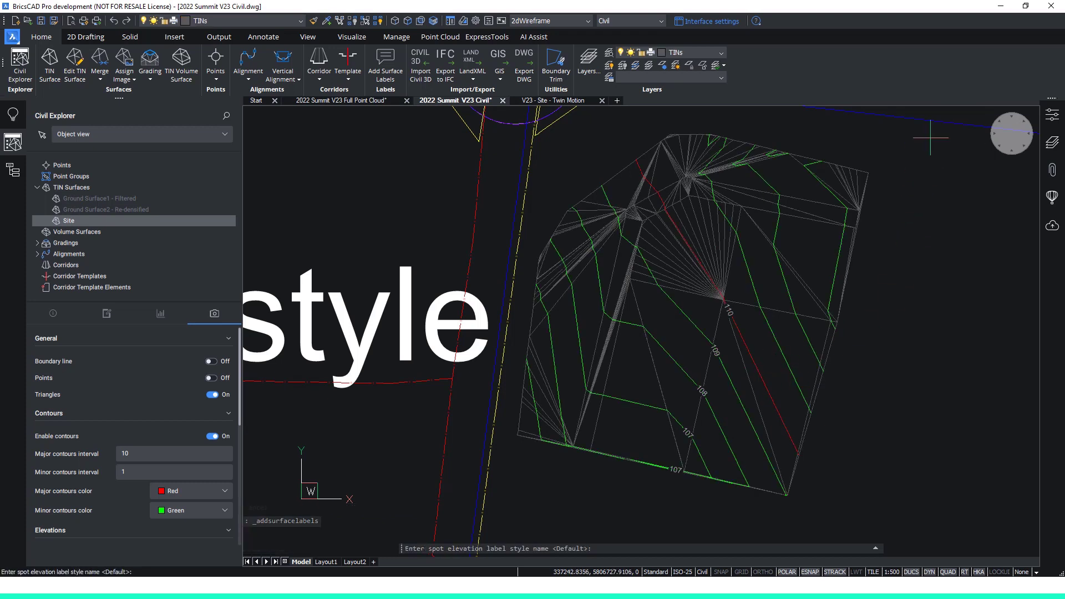
{"action": "key", "text": "Return"}
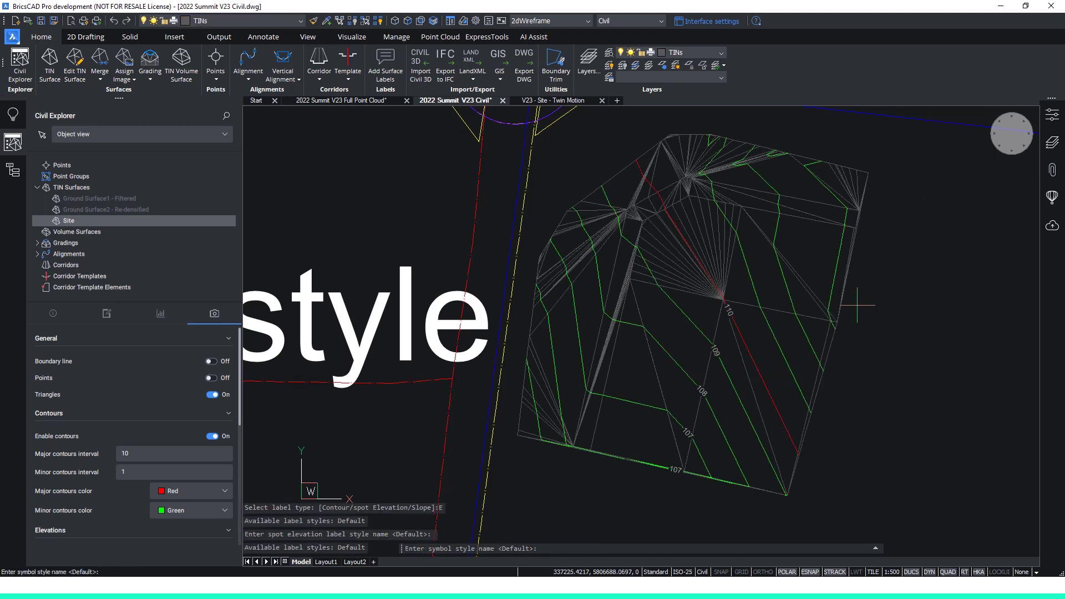
{"action": "key", "text": "Return"}
{"action": "scroll", "coordinate": [782, 383], "scroll_direction": "up", "scroll_amount": 4}
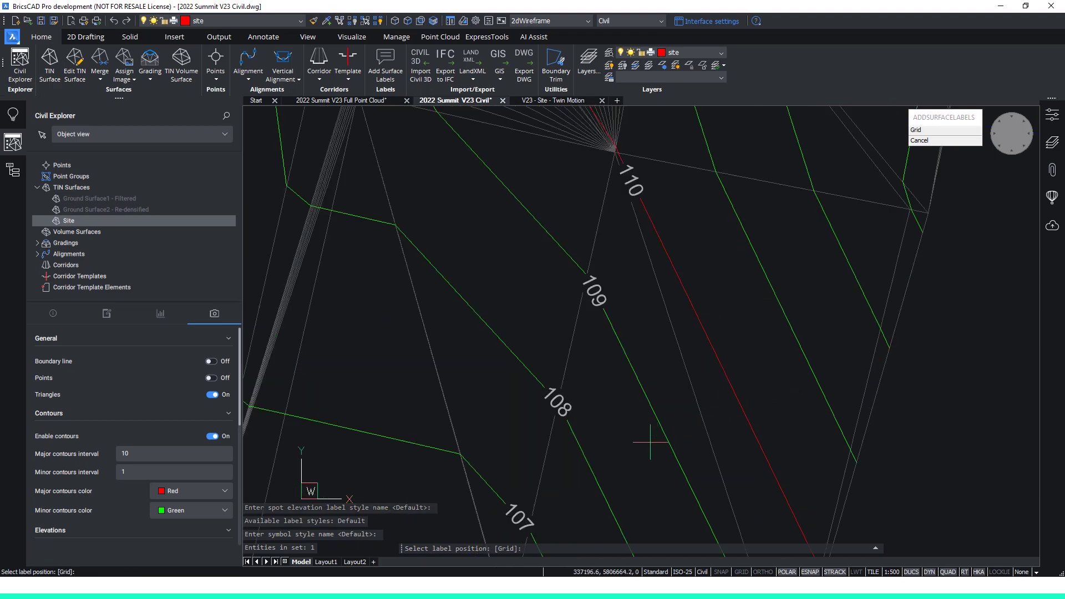
{"action": "left_click", "coordinate": [627, 442]}
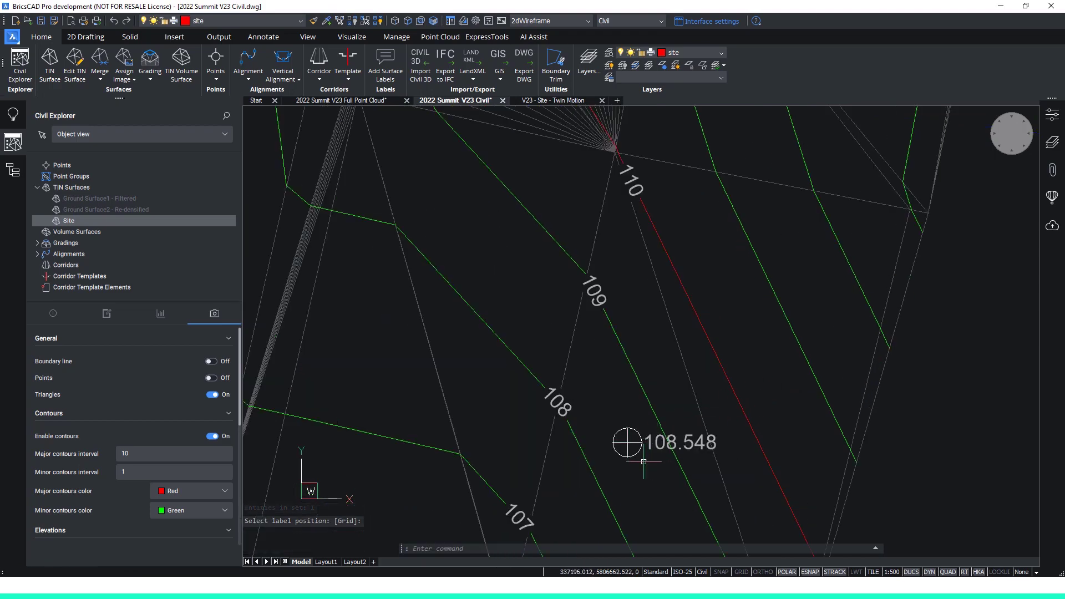
{"action": "key", "text": "Escape"}
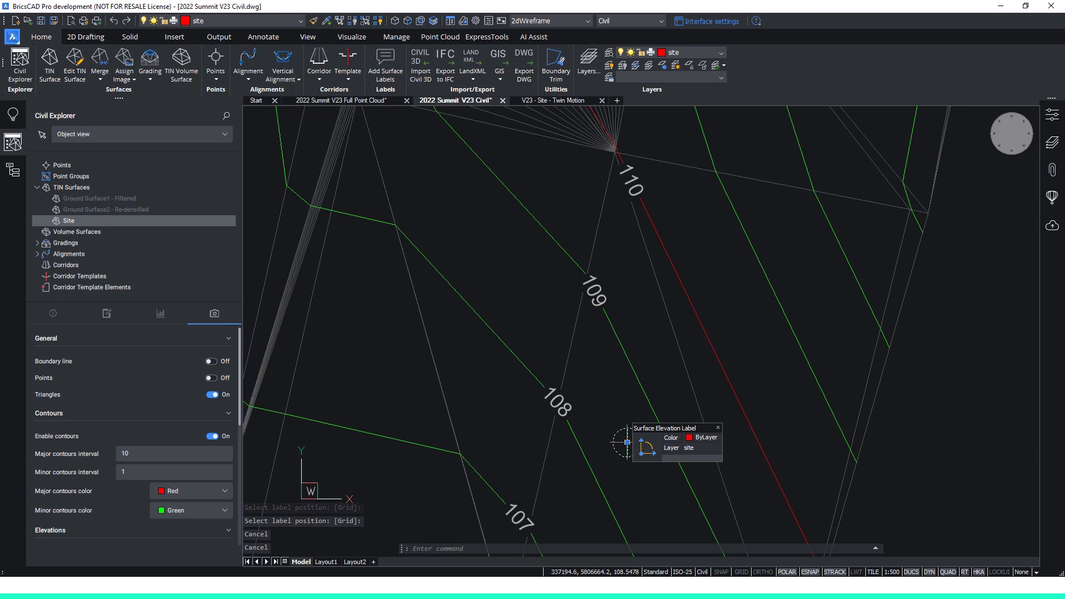
Move the spot elevation label slightly north, keeping it between the 108 and 109 contours
{"action": "left_click", "coordinate": [627, 442]}
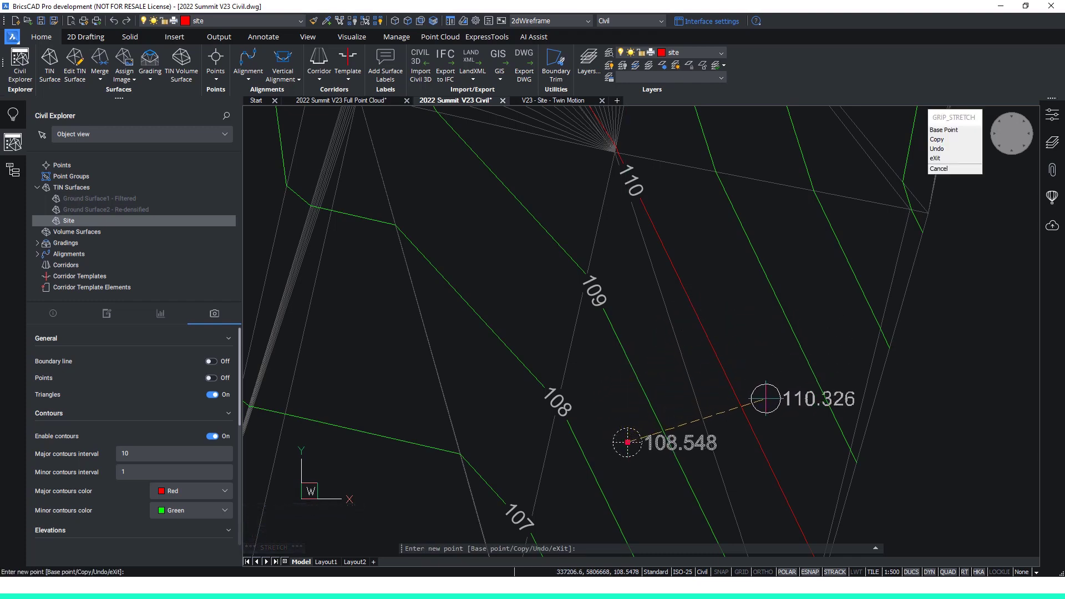
{"action": "left_click", "coordinate": [627, 413]}
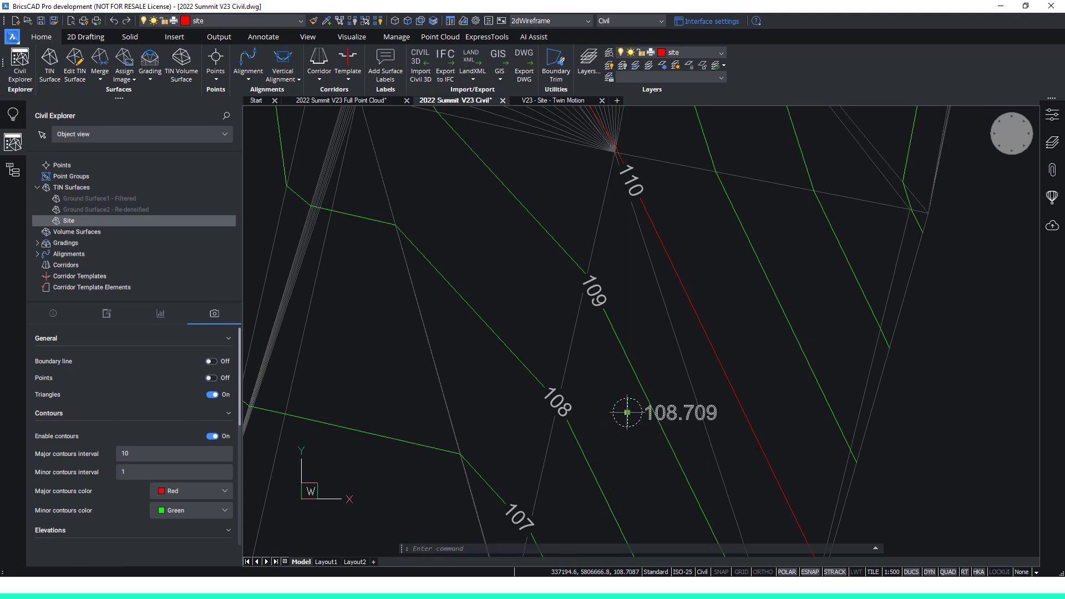
{"action": "left_click", "coordinate": [628, 412]}
{"action": "key", "text": "Escape"}
{"action": "key", "text": "Escape"}
{"action": "key", "text": "Escape"}
Smoothen the Site surface with a radius of 10 around the jagged contours near its northeastern boundary
{"action": "scroll", "coordinate": [696, 370], "scroll_direction": "down", "scroll_amount": 4}
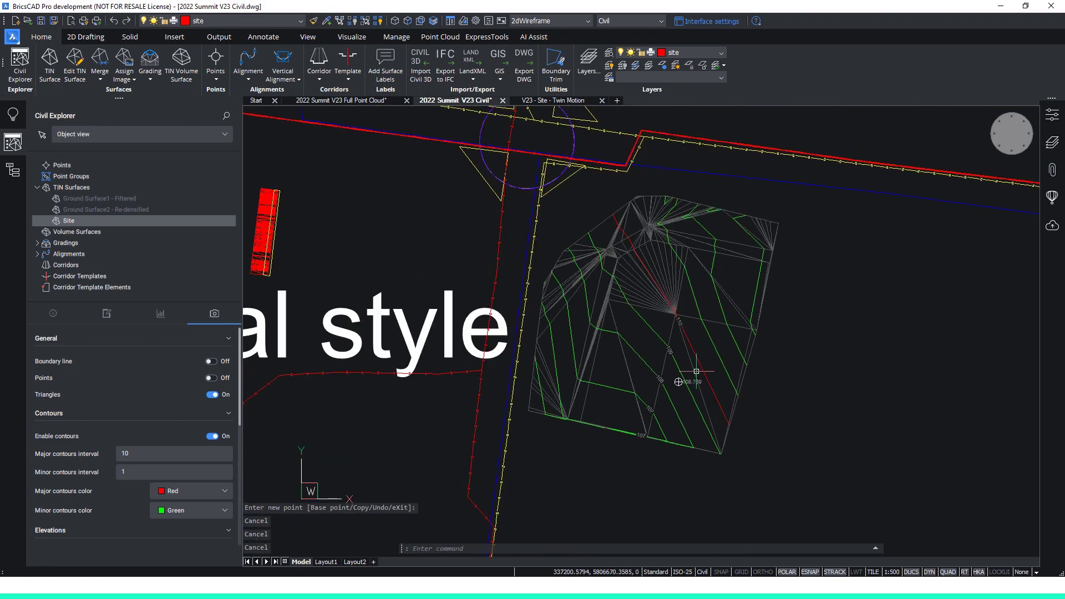
{"action": "scroll", "coordinate": [703, 239], "scroll_direction": "up", "scroll_amount": 2}
{"action": "middle_click_drag", "start_coordinate": [715, 246], "coordinate": [716, 321]}
{"action": "scroll", "coordinate": [703, 282], "scroll_direction": "up", "scroll_amount": 3}
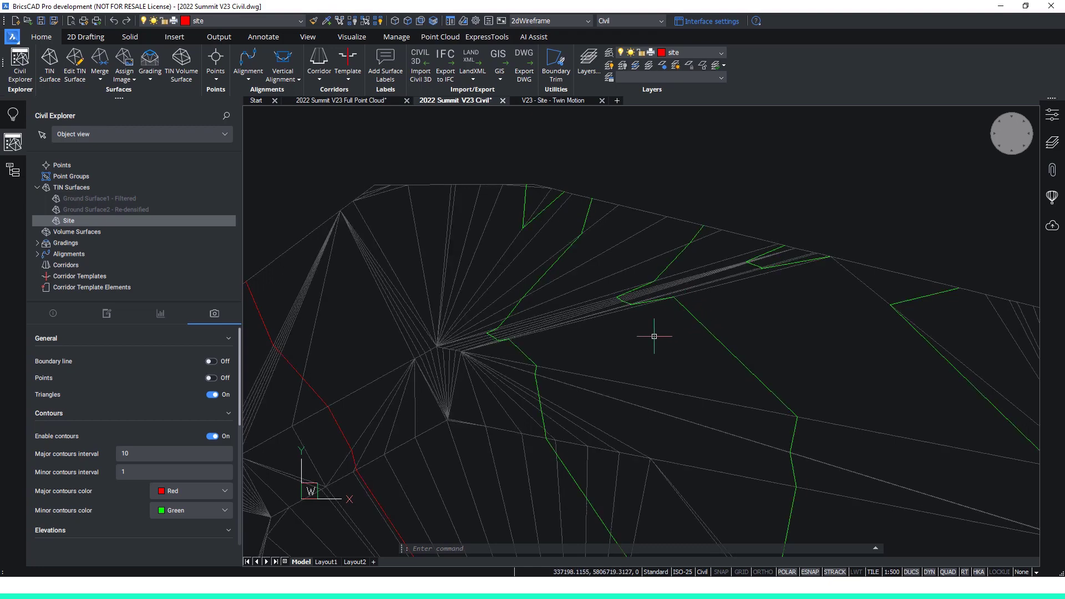
{"action": "left_click", "coordinate": [611, 313]}
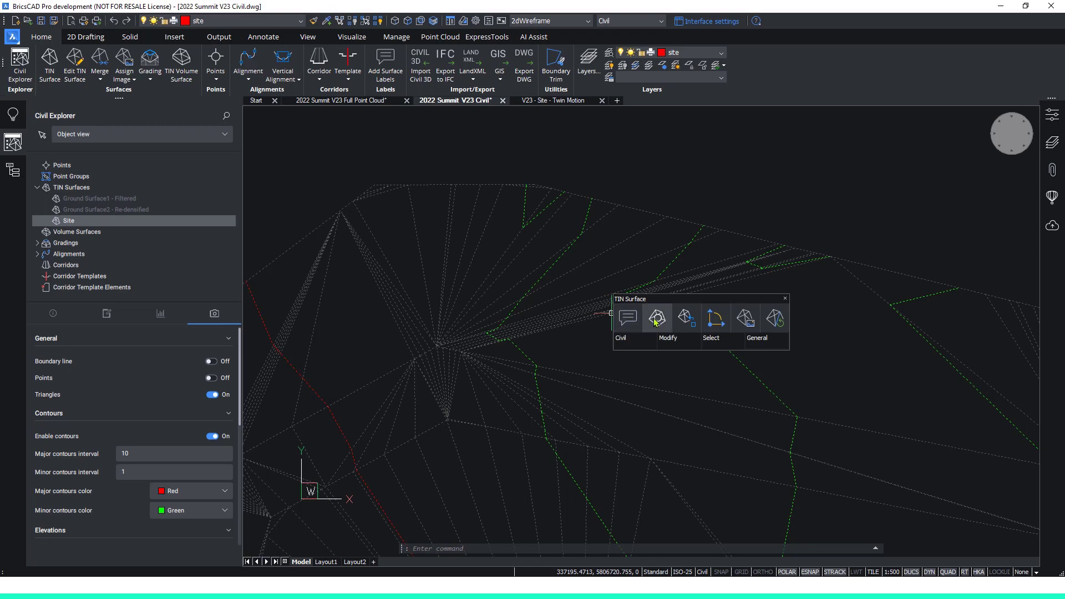
{"action": "left_click", "coordinate": [656, 320]}
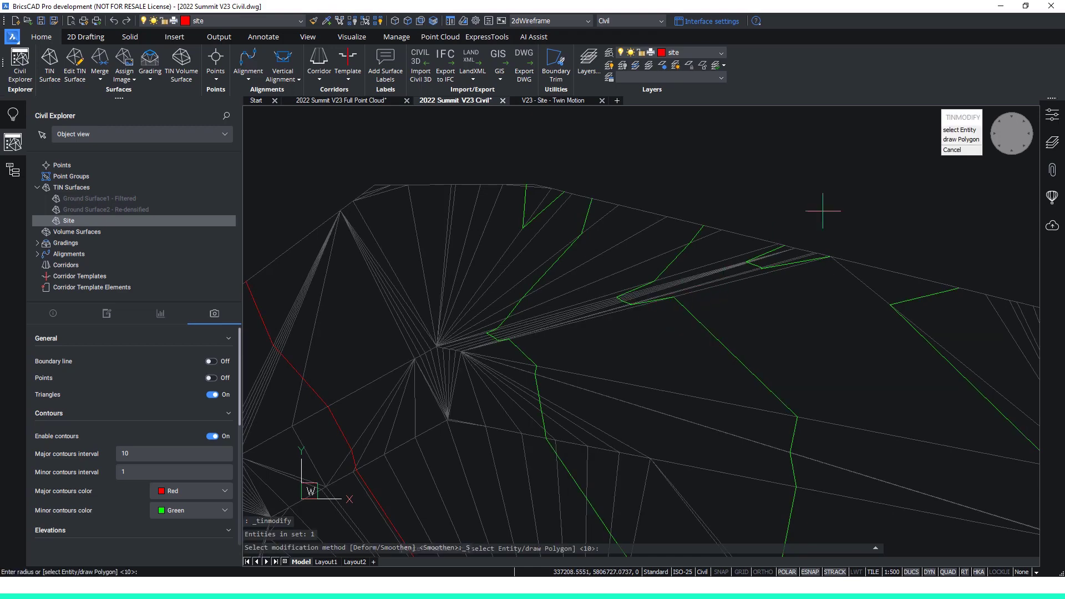
{"action": "key", "text": "Return"}
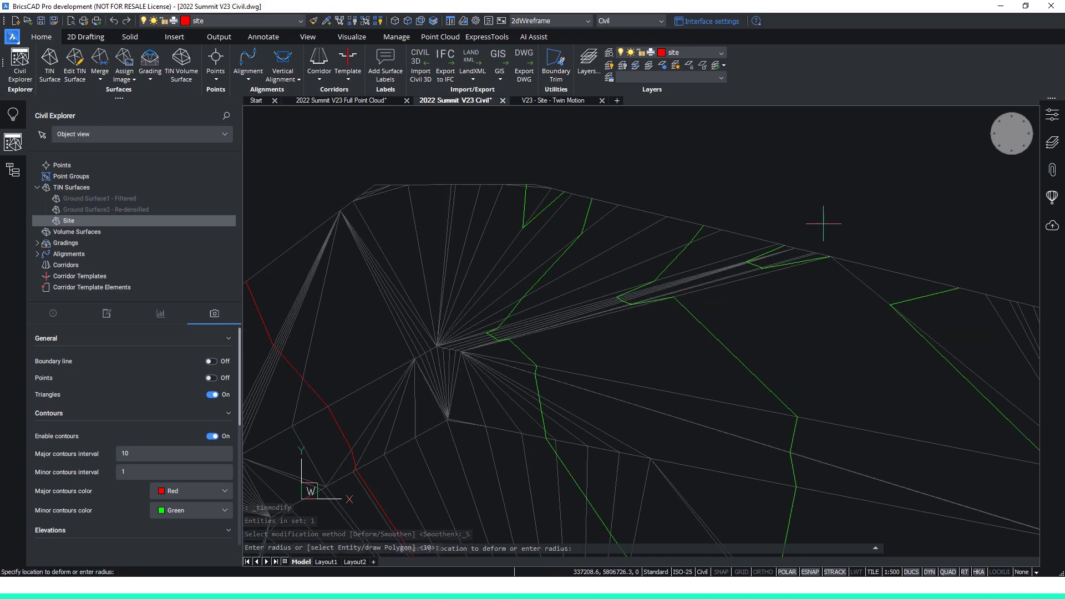
{"action": "left_click", "coordinate": [786, 279]}
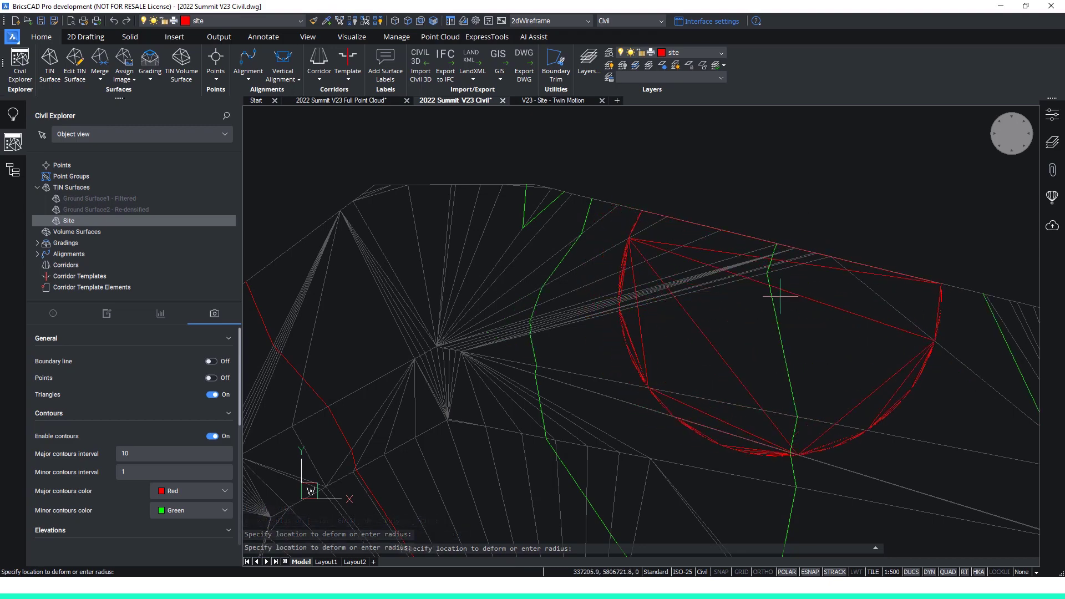
{"action": "key", "text": "Escape"}
{"action": "key", "text": "Escape"}
Swap a triangle edge near the Site surface's northeastern boundary and open the surface's definition history
{"action": "scroll", "coordinate": [804, 309], "scroll_direction": "down", "scroll_amount": 2}
{"action": "middle_click_drag", "start_coordinate": [804, 309], "coordinate": [738, 323]}
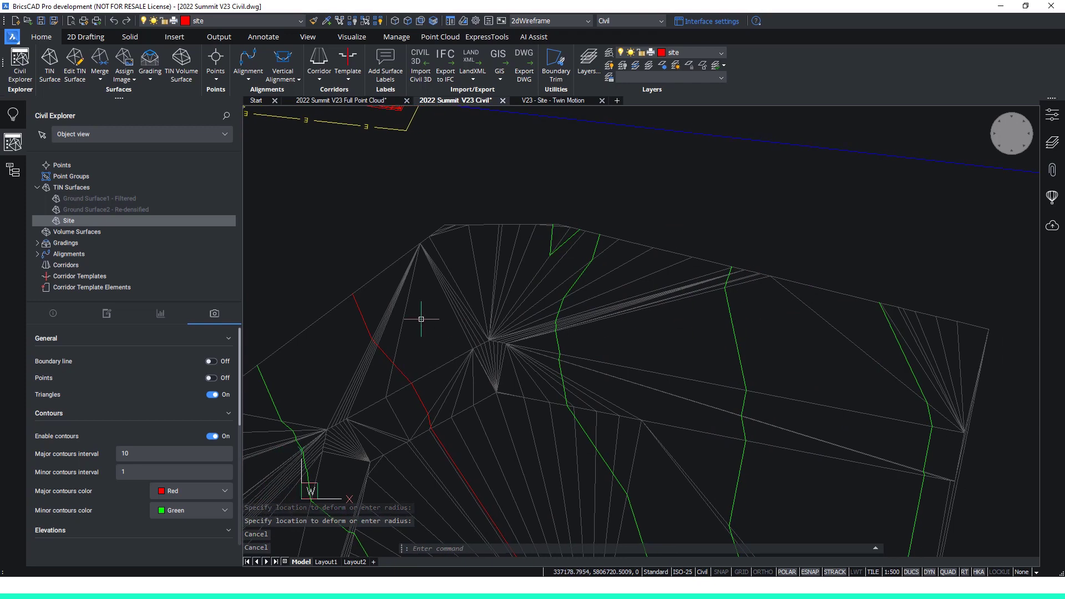
{"action": "right_click", "coordinate": [208, 227]}
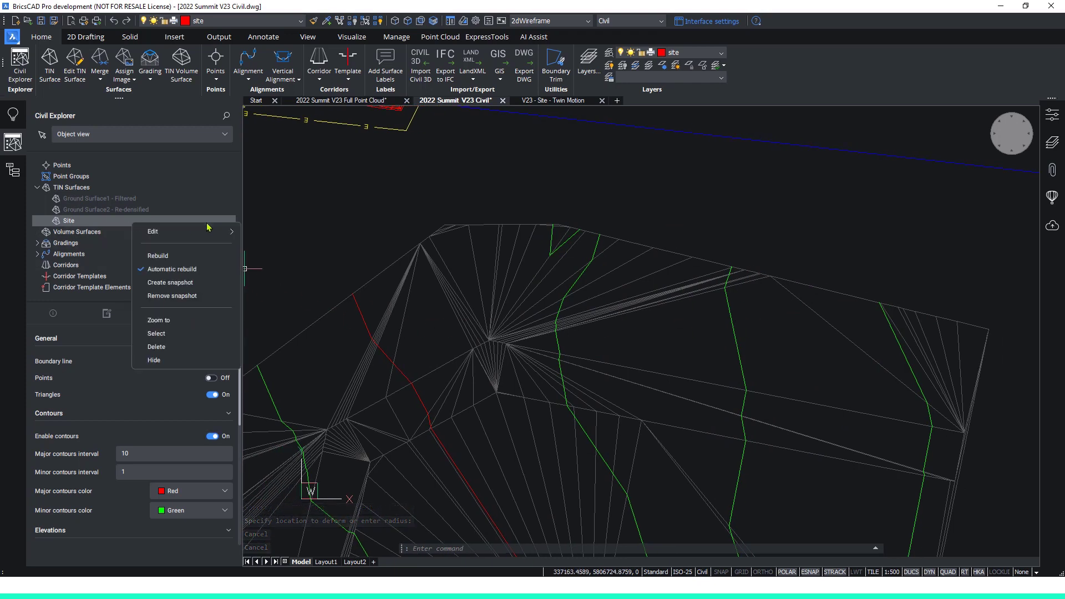
{"action": "mouse_move", "coordinate": [207, 234]}
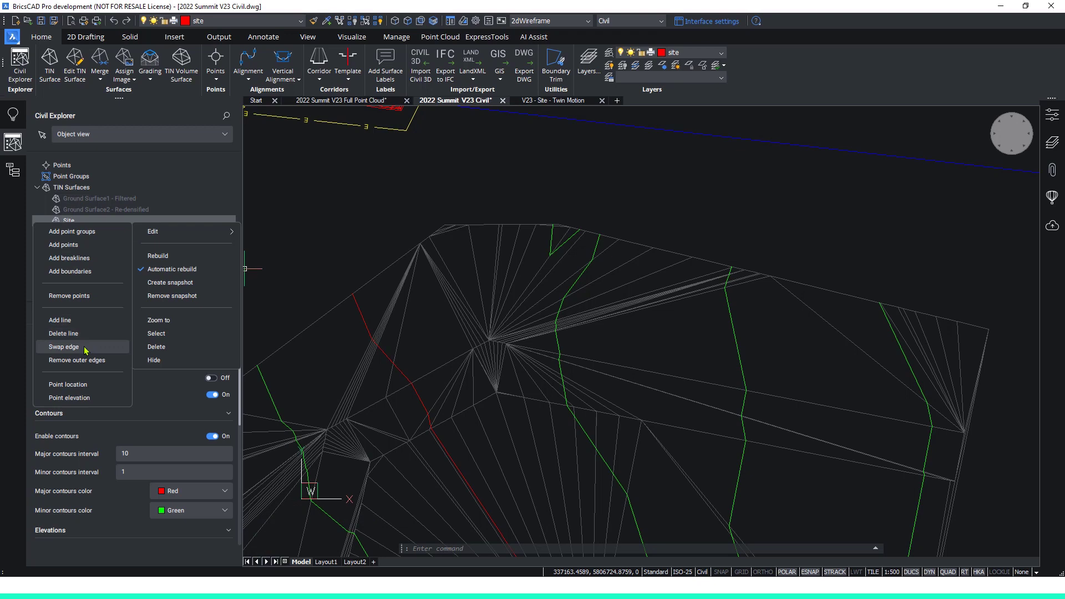
{"action": "left_click", "coordinate": [64, 347]}
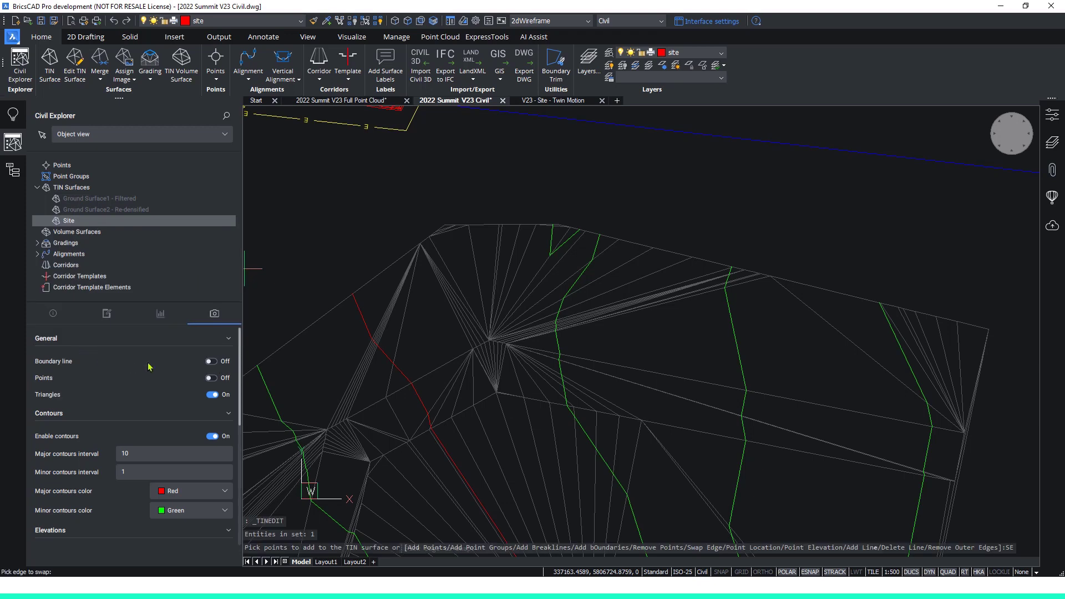
{"action": "left_click", "coordinate": [837, 333]}
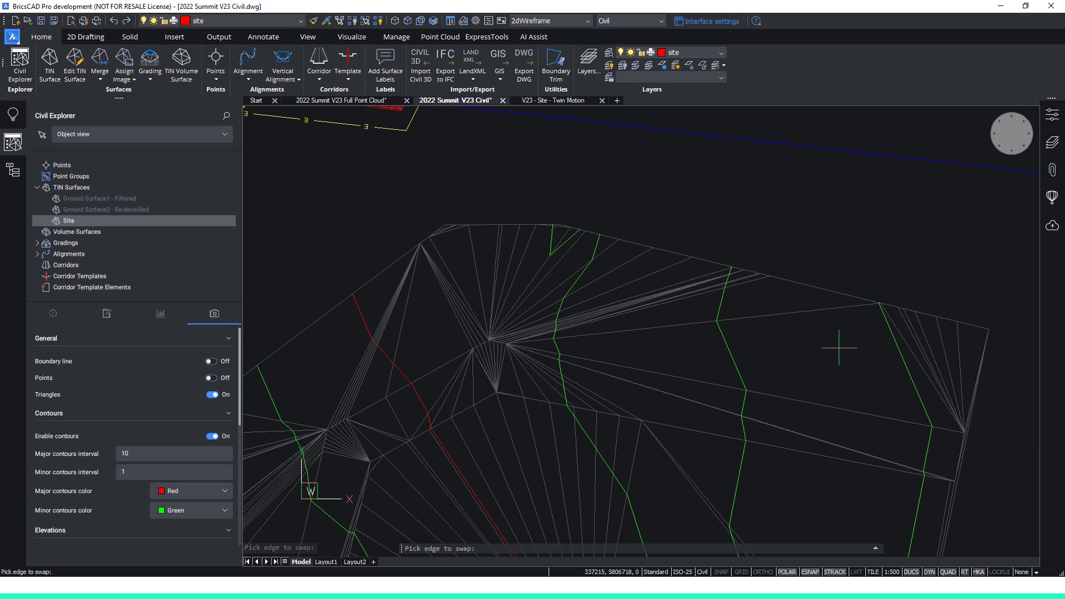
{"action": "key", "text": "Return"}
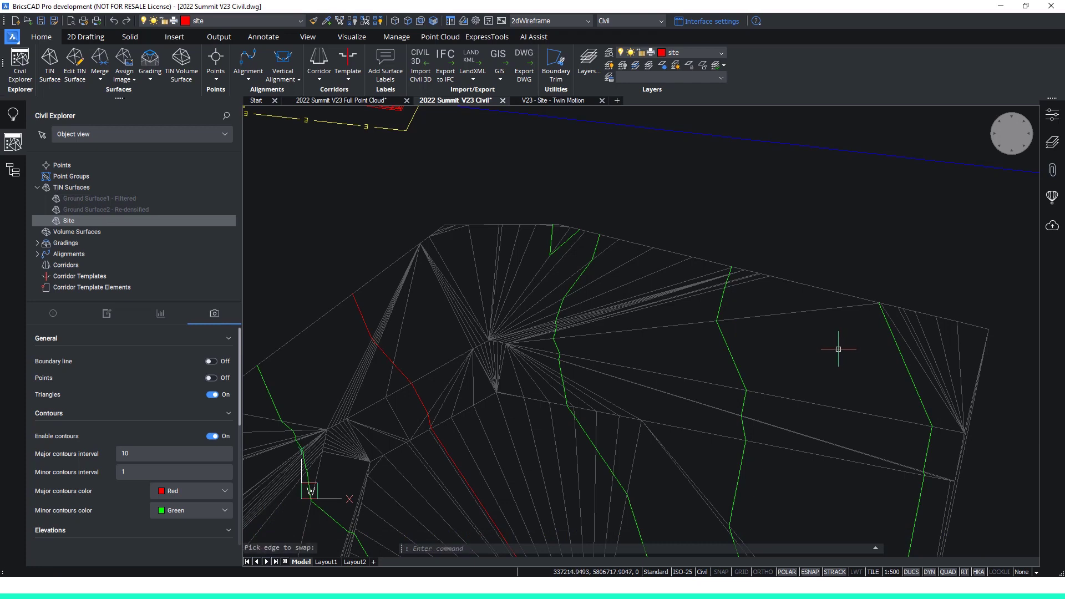
{"action": "left_click", "coordinate": [114, 316]}
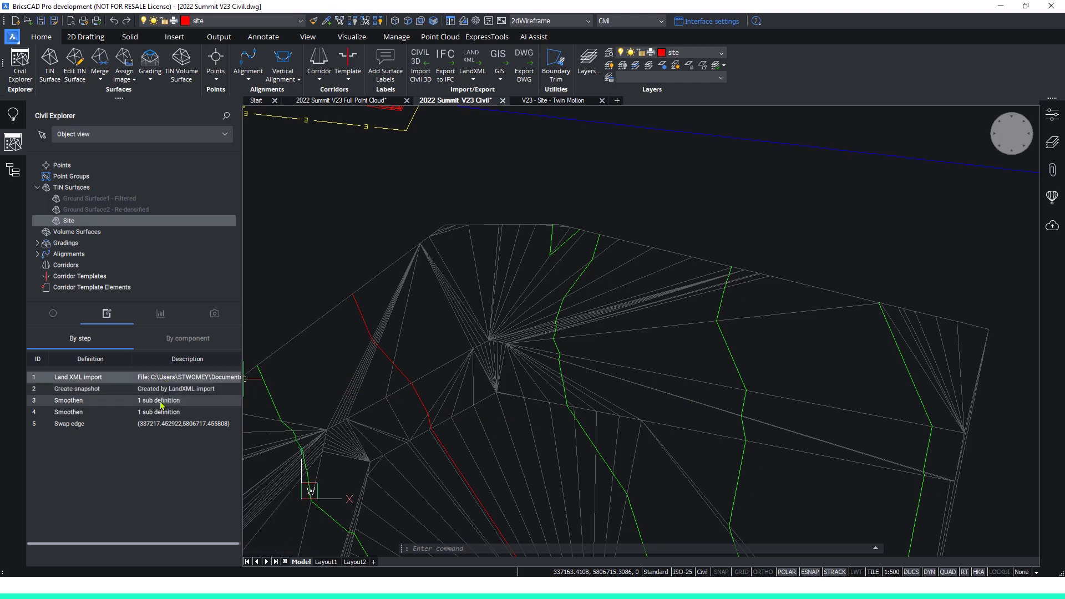
Examine the Swap edge entry in the definition history and the Site surface's overall triangulation
{"action": "left_click", "coordinate": [164, 423]}
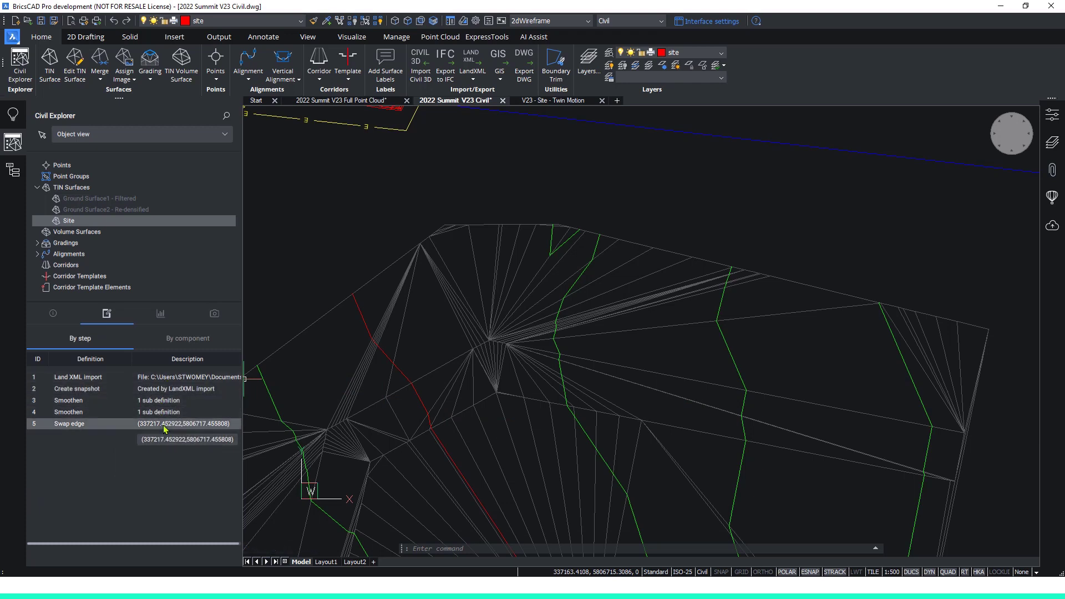
{"action": "scroll", "coordinate": [666, 336], "scroll_direction": "down", "scroll_amount": 4}
{"action": "middle_click_drag", "start_coordinate": [666, 336], "coordinate": [706, 283]}
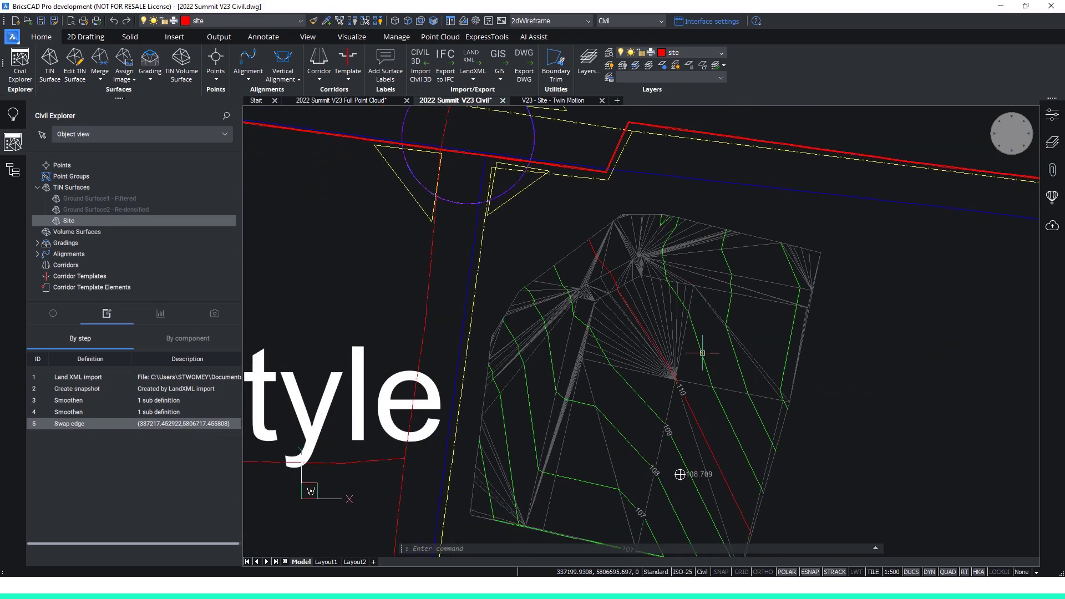
{"action": "scroll", "coordinate": [702, 353], "scroll_direction": "up", "scroll_amount": 2}
{"action": "mouse_move", "coordinate": [704, 353]}
{"action": "middle_mouse_down"}
{"action": "mouse_move", "coordinate": [823, 264]}
{"action": "mouse_move", "coordinate": [803, 291]}
{"action": "middle_mouse_up"}
{"action": "scroll", "coordinate": [821, 265], "scroll_direction": "down", "scroll_amount": 2}
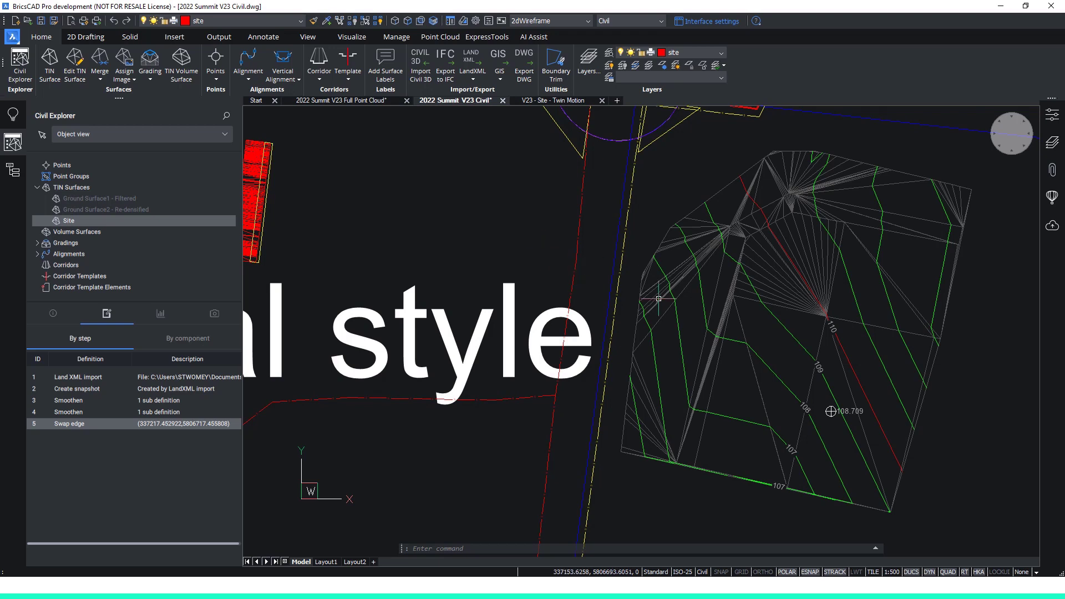
{"action": "middle_click_drag", "start_coordinate": [760, 333], "coordinate": [788, 365]}
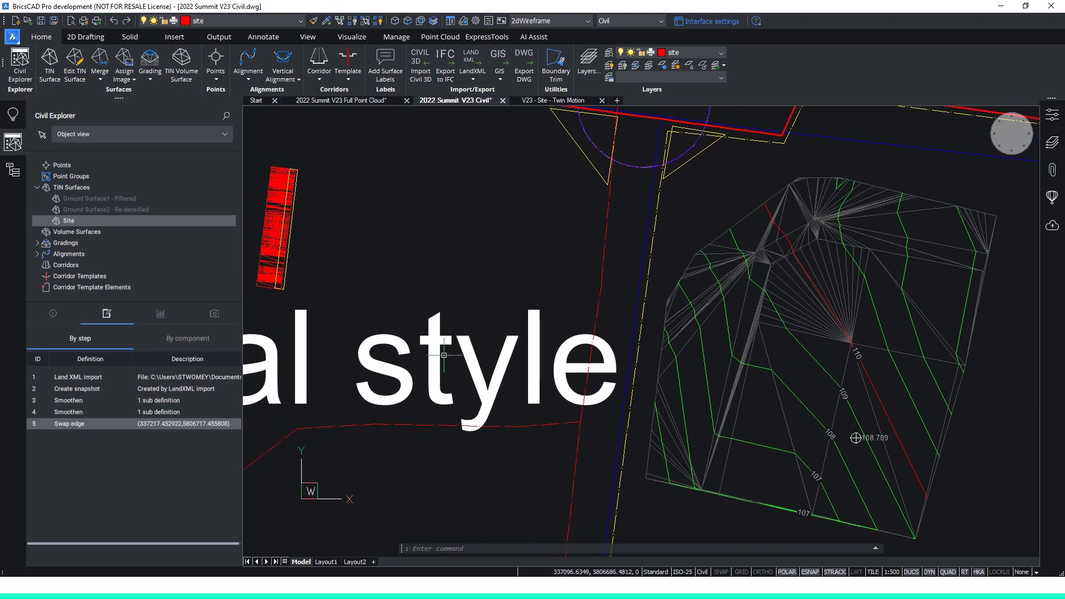
Change the source file of the Site surface's LandXML import definition to Site V2.xml
{"action": "double_click", "coordinate": [139, 378]}
{"action": "left_click_drag", "start_coordinate": [237, 78], "coordinate": [322, 85]}
{"action": "left_click", "coordinate": [451, 134]}
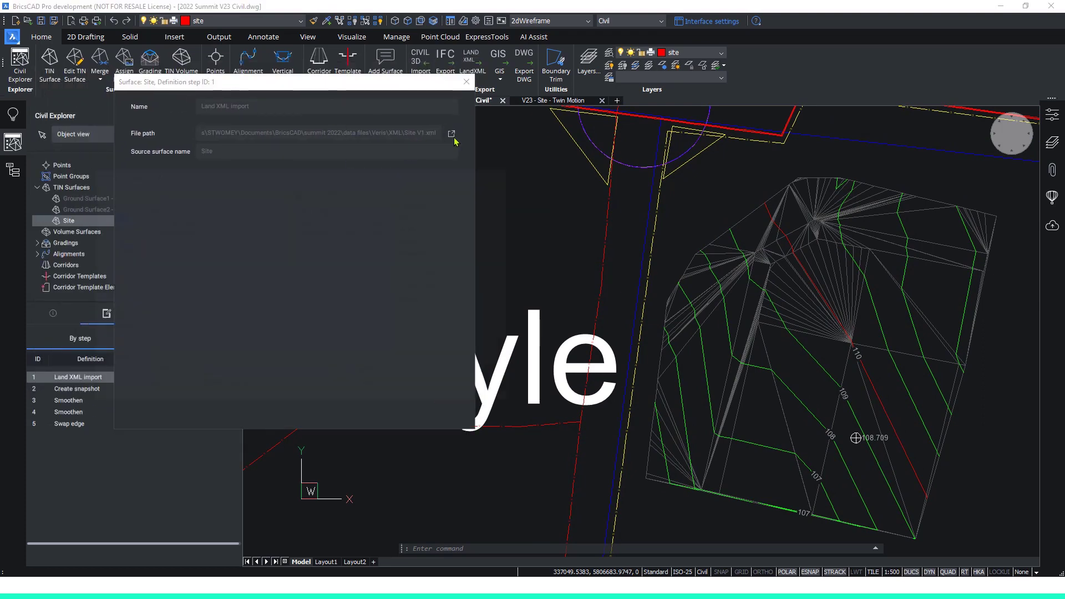
{"action": "left_click", "coordinate": [171, 231]}
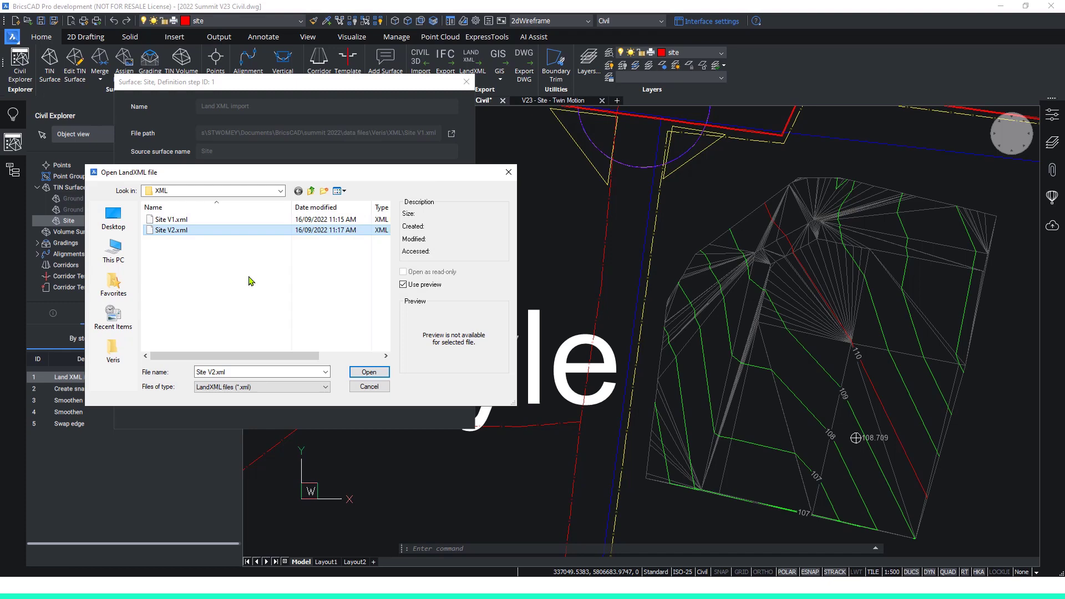
{"action": "left_click", "coordinate": [375, 373]}
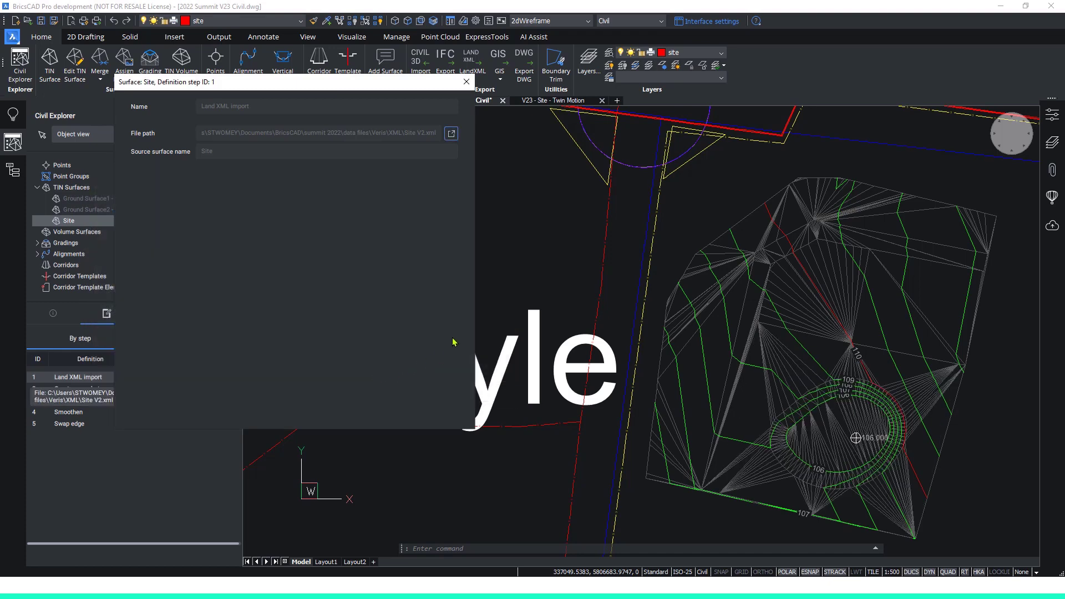
{"action": "left_click", "coordinate": [467, 83]}
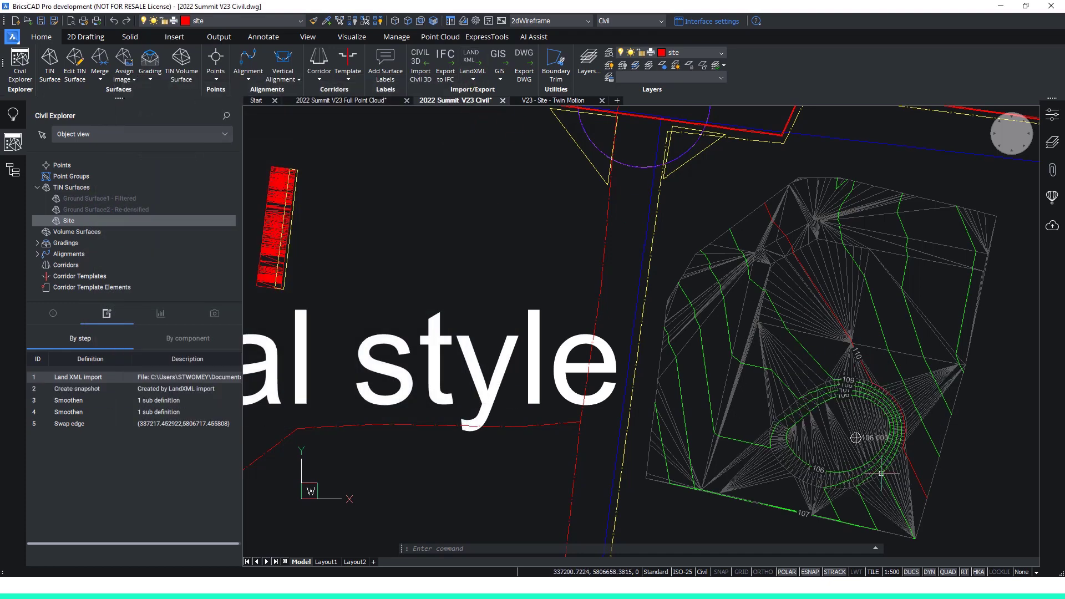
Stretch the south end of the contour label line westward to reposition the contour labels around the pond area
{"action": "scroll", "coordinate": [855, 516], "scroll_direction": "up", "scroll_amount": 2}
{"action": "middle_click_drag", "start_coordinate": [854, 515], "coordinate": [831, 487]}
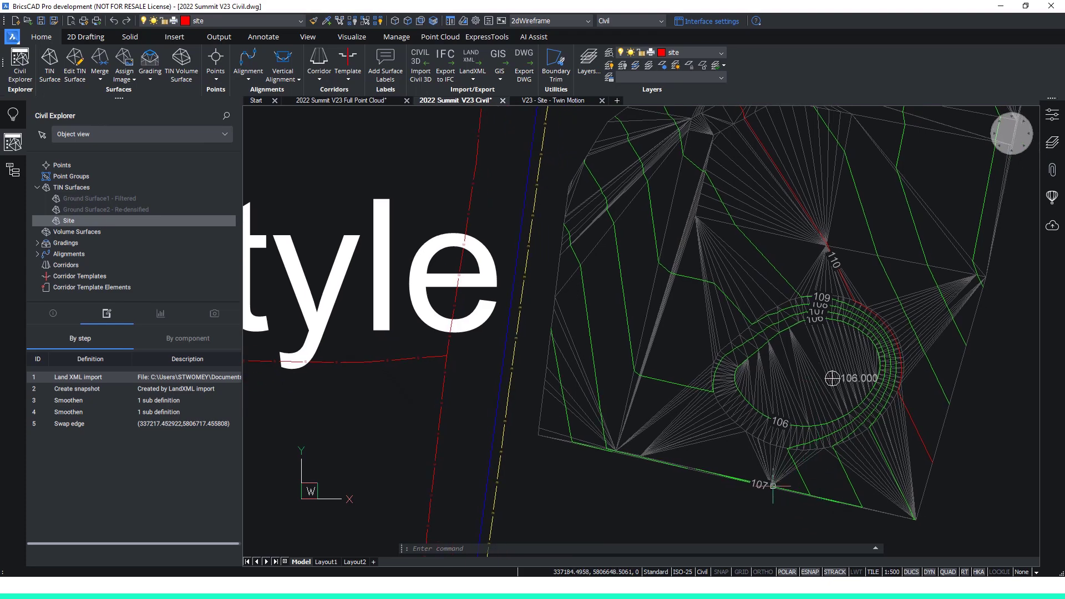
{"action": "mouse_move", "coordinate": [763, 489]}
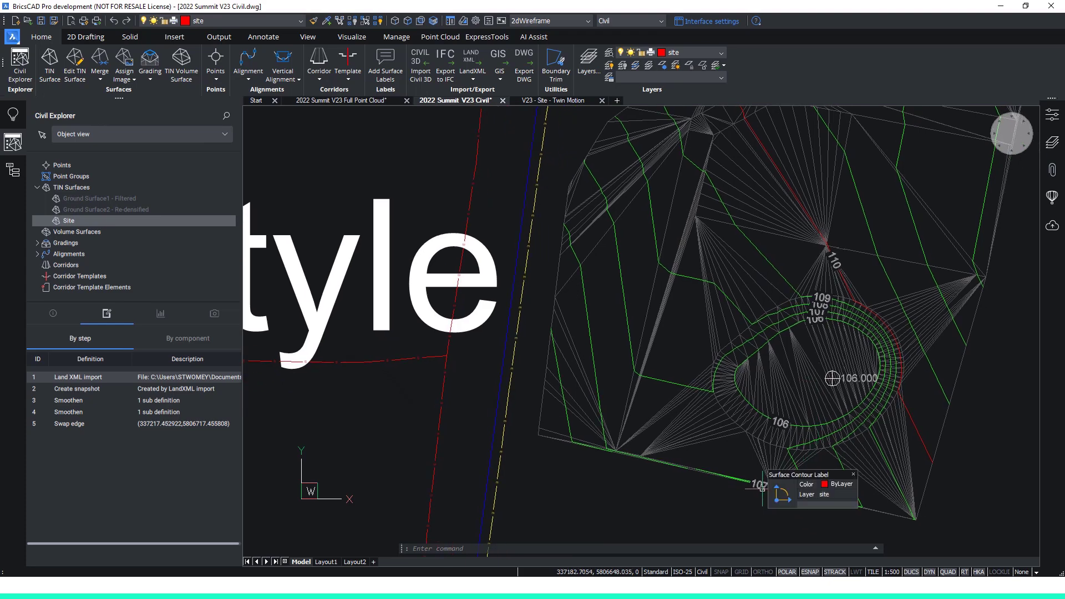
{"action": "left_click", "coordinate": [745, 533]}
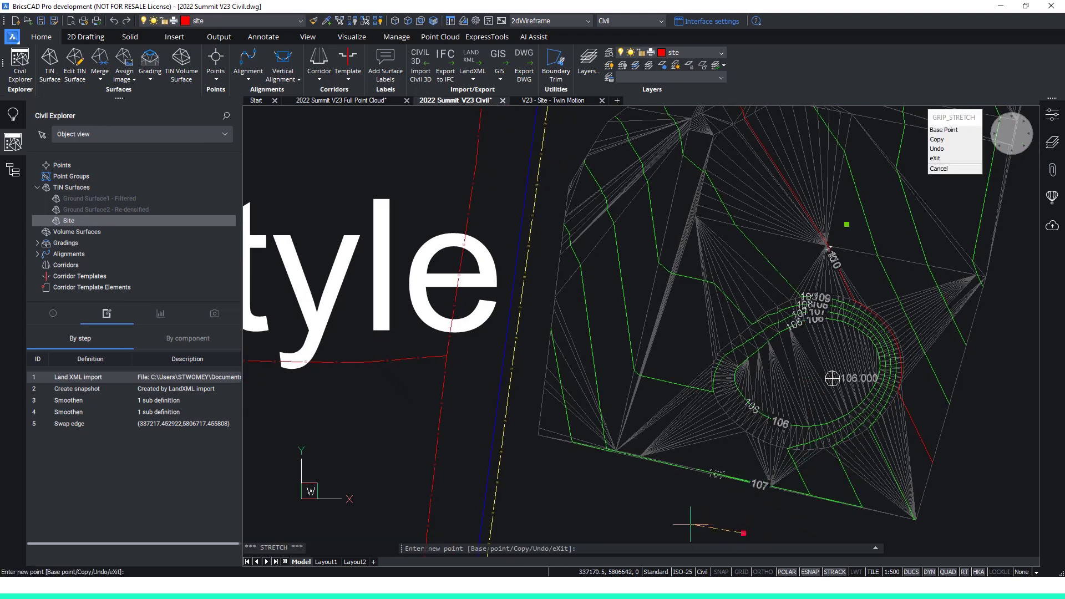
{"action": "left_click", "coordinate": [673, 522]}
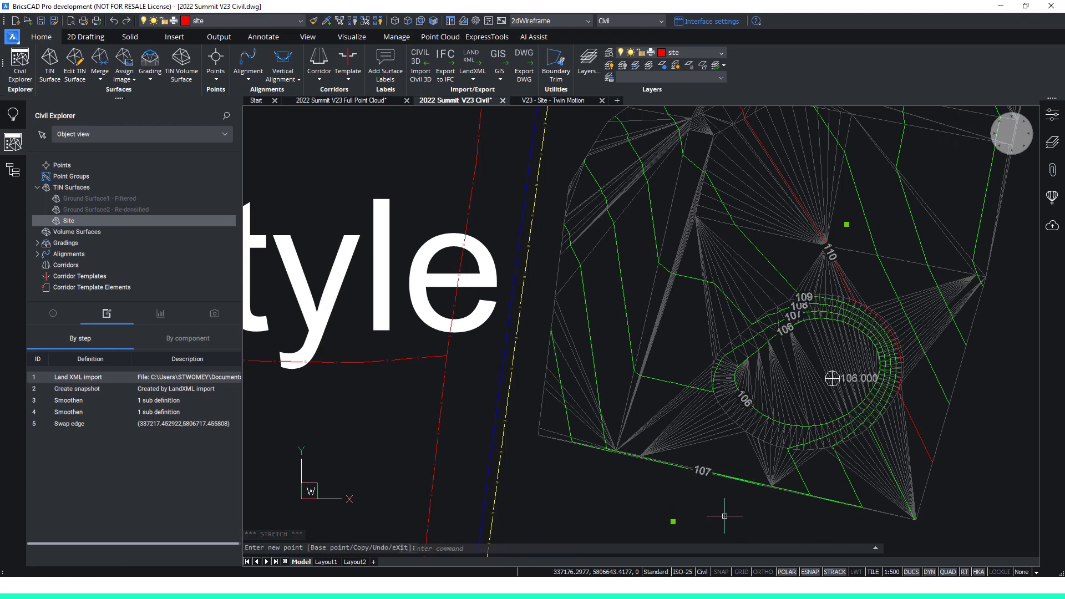
{"action": "key", "text": "Escape"}
{"action": "key", "text": "Escape"}
{"action": "key", "text": "Escape"}
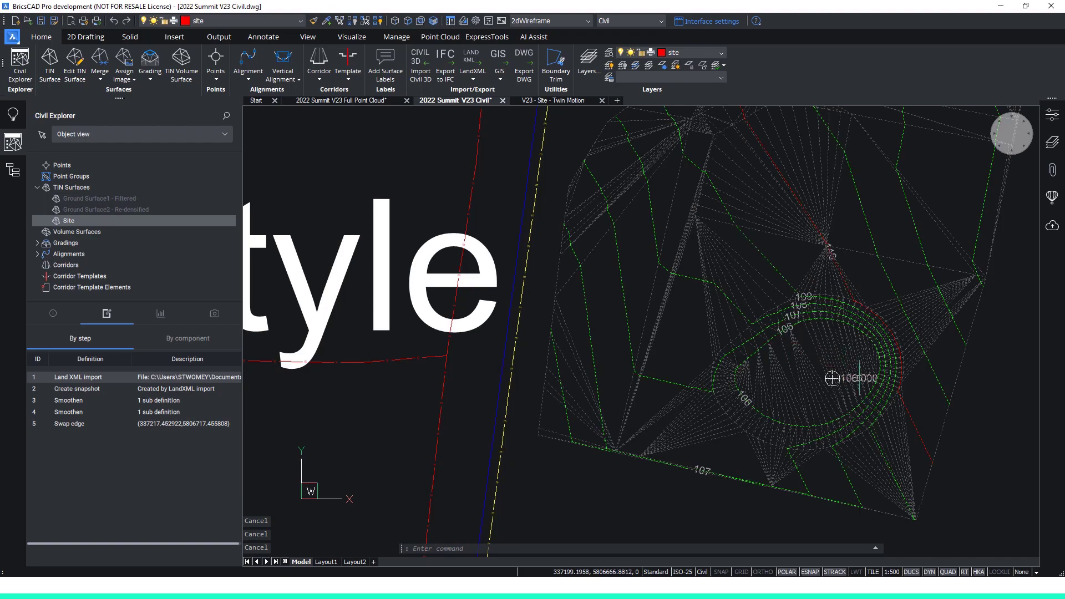
Examine the spot elevation label inside the oval depression of the Site surface
{"action": "scroll", "coordinate": [784, 343], "scroll_direction": "up", "scroll_amount": 6}
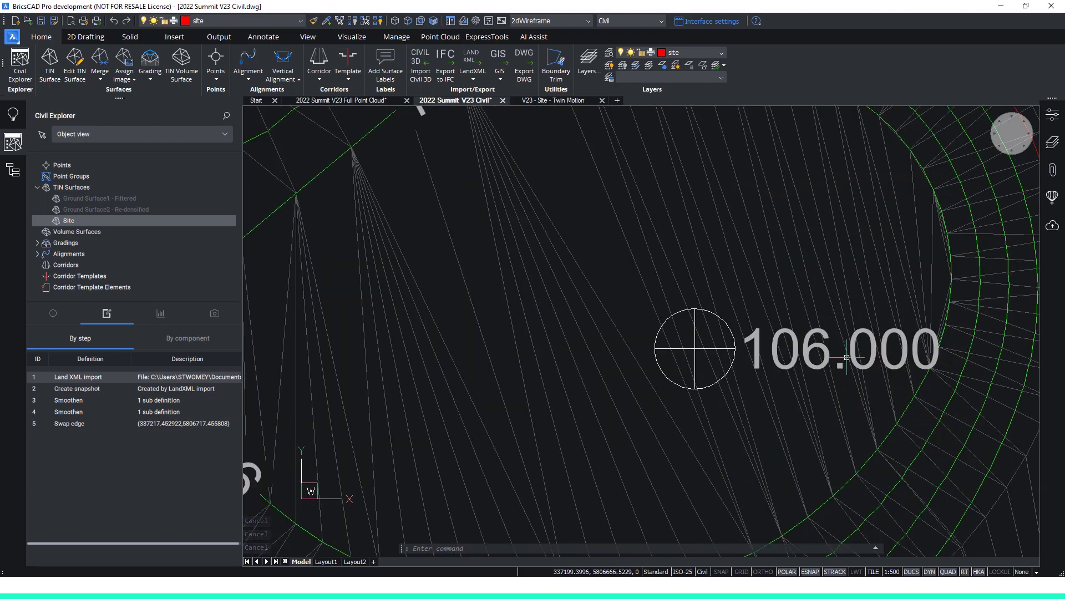
{"action": "mouse_move", "coordinate": [855, 359]}
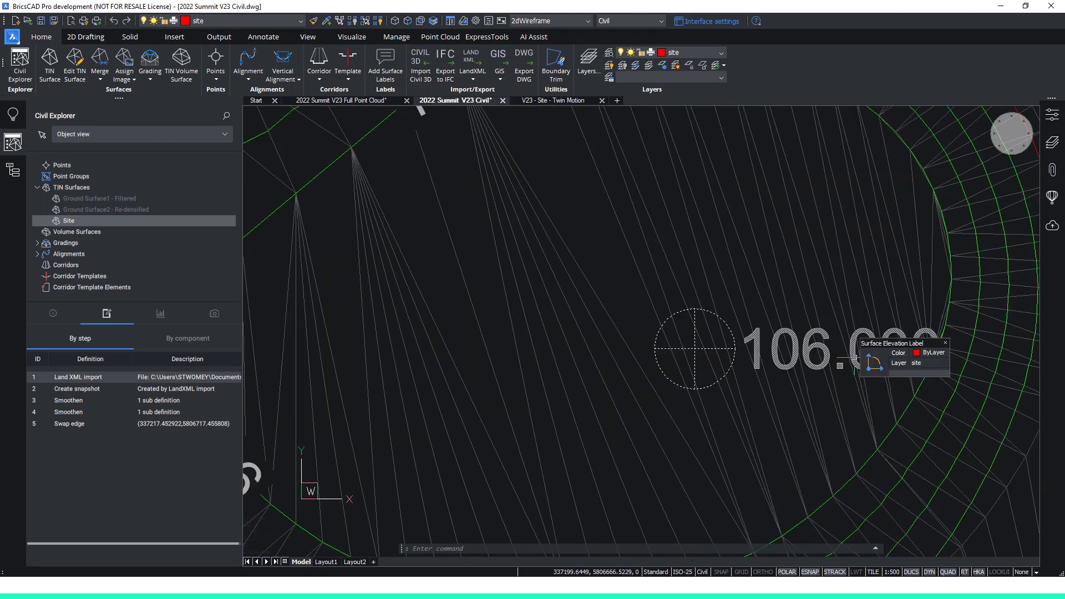
{"action": "scroll", "coordinate": [738, 350], "scroll_direction": "down", "scroll_amount": 6}
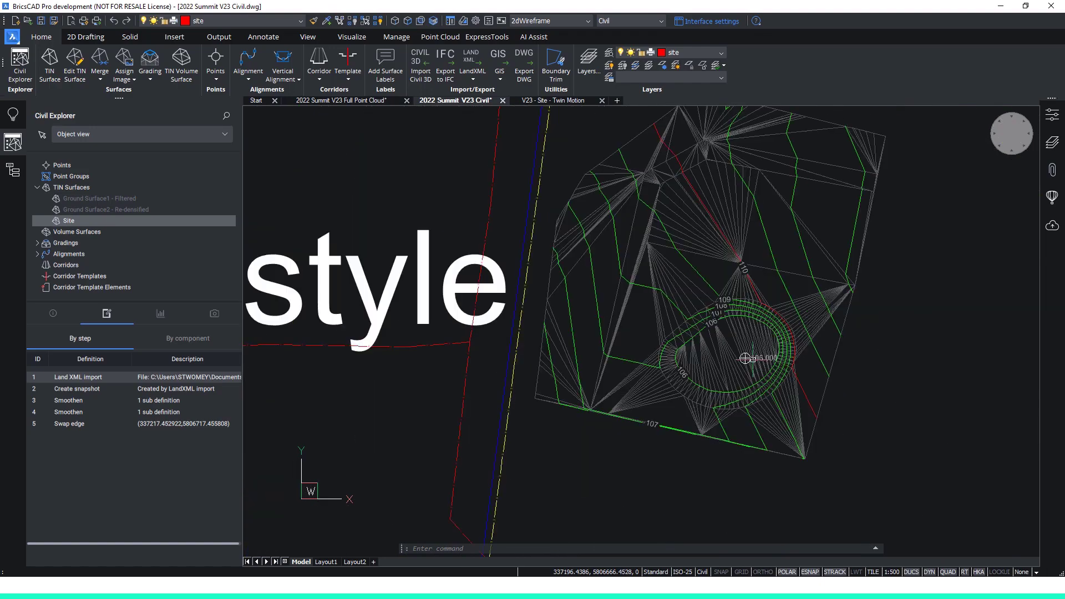
Temporarily disable both Smoothen definitions and the Swap edge definition of the Site surface, and re-enable all three
{"action": "scroll", "coordinate": [725, 336], "scroll_direction": "up", "scroll_amount": 4}
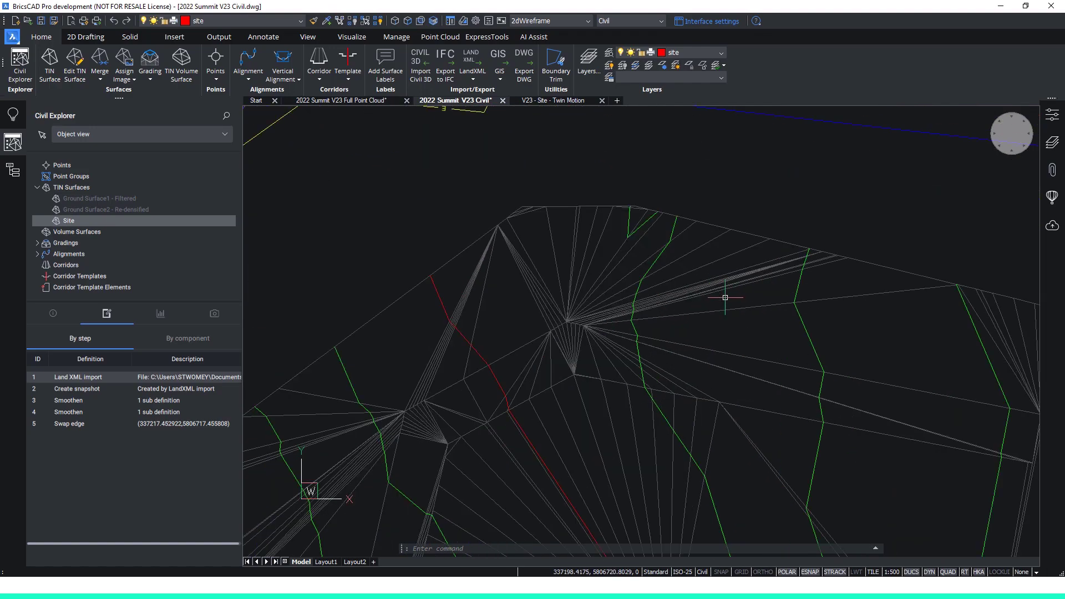
{"action": "key", "text": "Escape"}
{"action": "key", "text": "Escape"}
{"action": "left_click", "coordinate": [161, 400]}
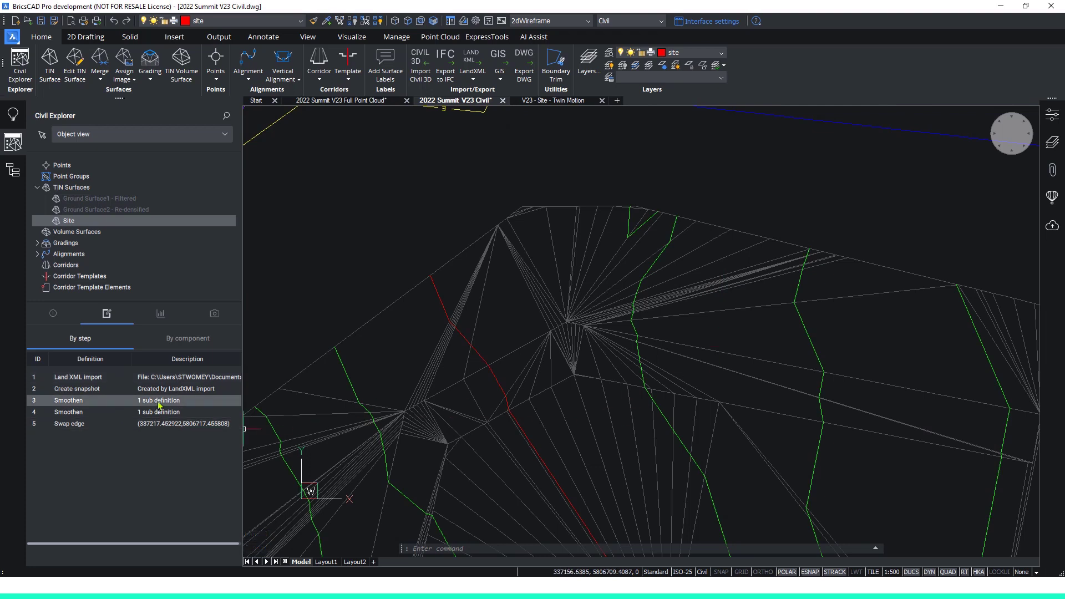
{"action": "left_click", "coordinate": [165, 427], "text": "shift"}
{"action": "right_click", "coordinate": [173, 416]}
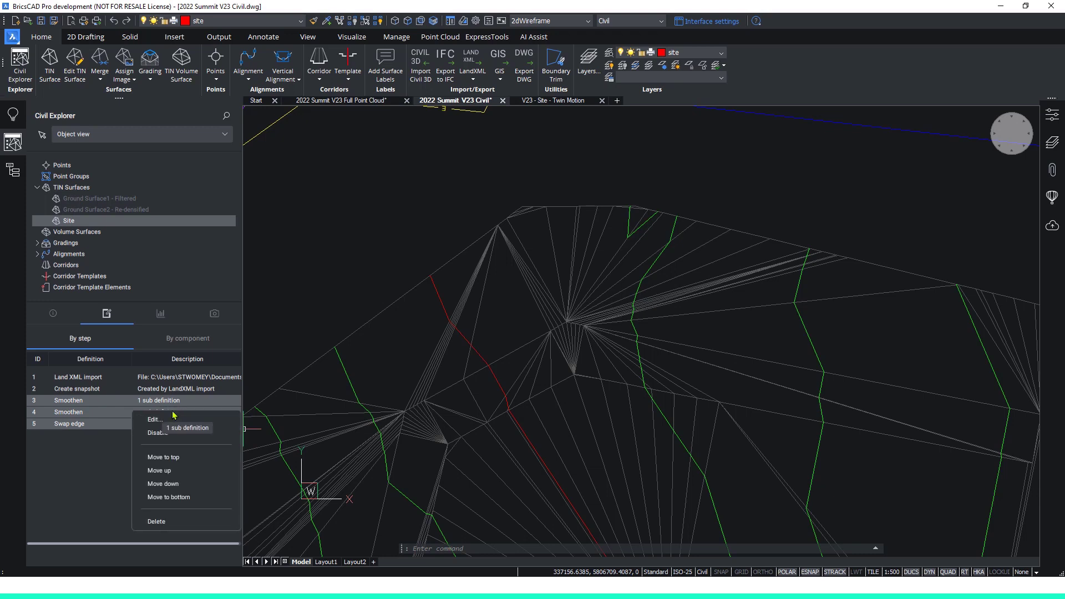
{"action": "left_click", "coordinate": [158, 433]}
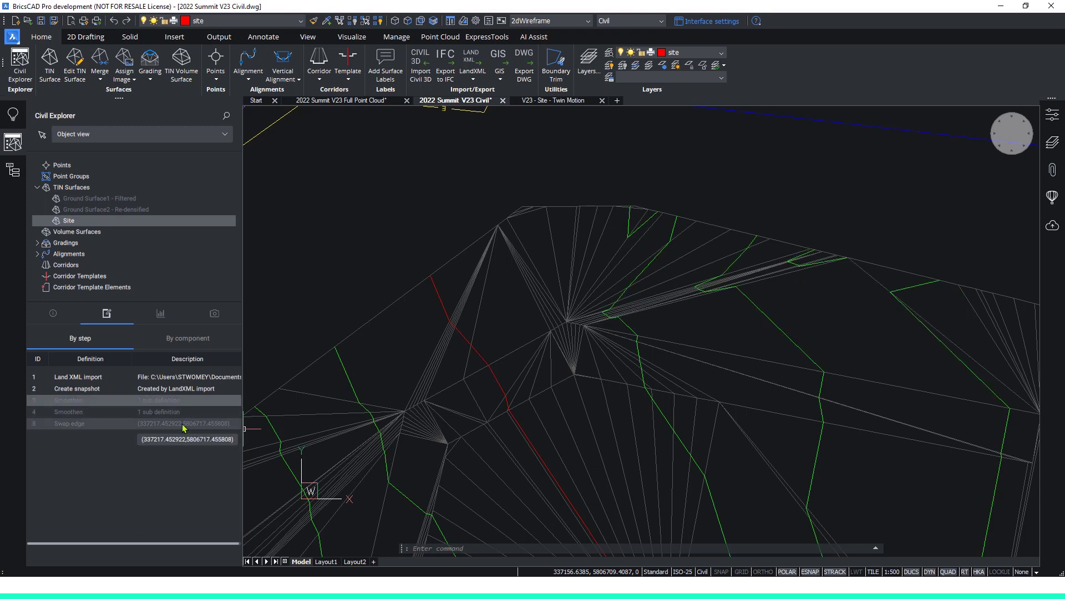
{"action": "right_click", "coordinate": [184, 427]}
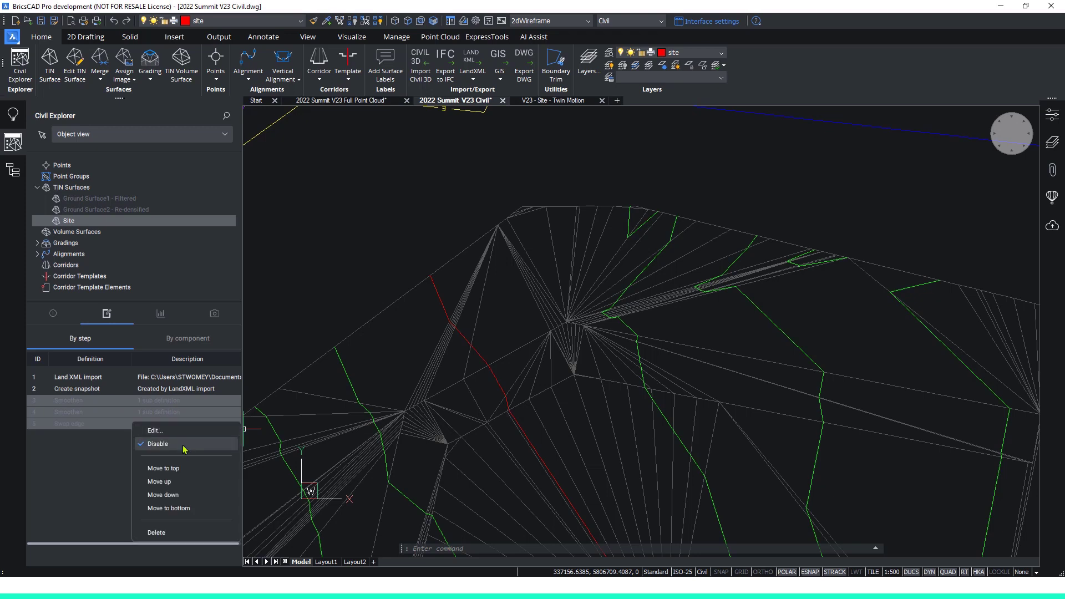
{"action": "left_click", "coordinate": [185, 448]}
{"action": "right_click", "coordinate": [133, 400]}
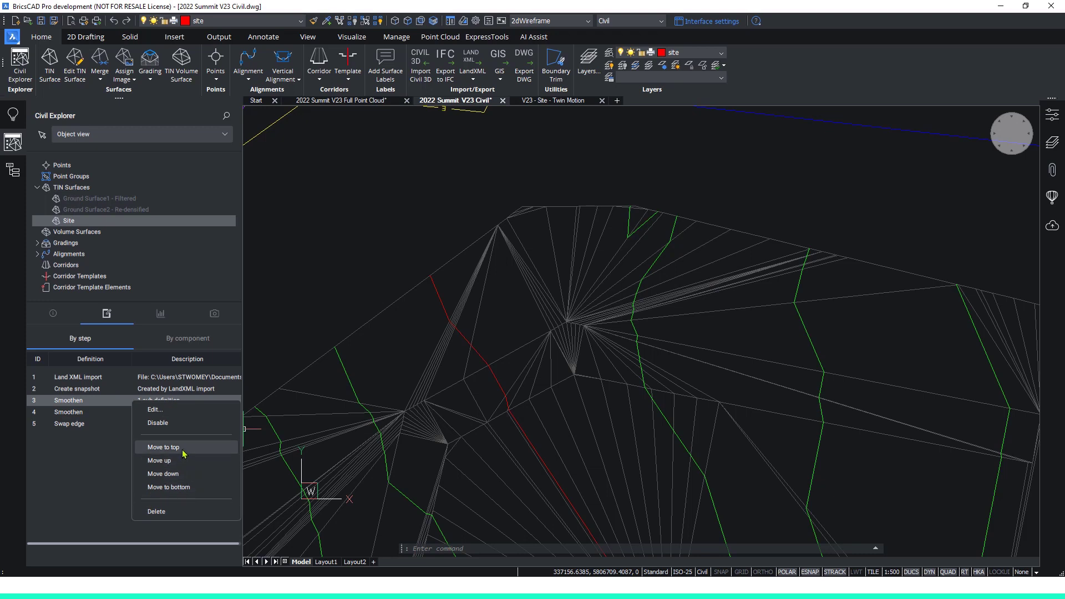
{"action": "left_click", "coordinate": [164, 448]}
{"action": "scroll", "coordinate": [585, 291], "scroll_direction": "down", "scroll_amount": 3}
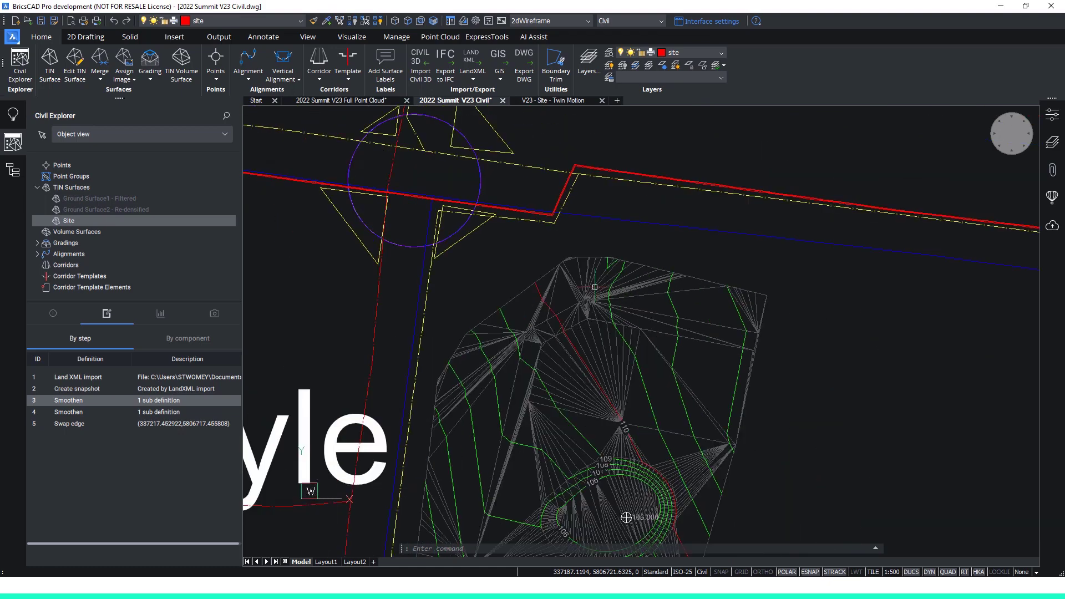
{"action": "mouse_move", "coordinate": [600, 347]}
{"action": "middle_mouse_down"}
{"action": "mouse_move", "coordinate": [734, 230]}
{"action": "mouse_move", "coordinate": [763, 222]}
{"action": "middle_mouse_up"}
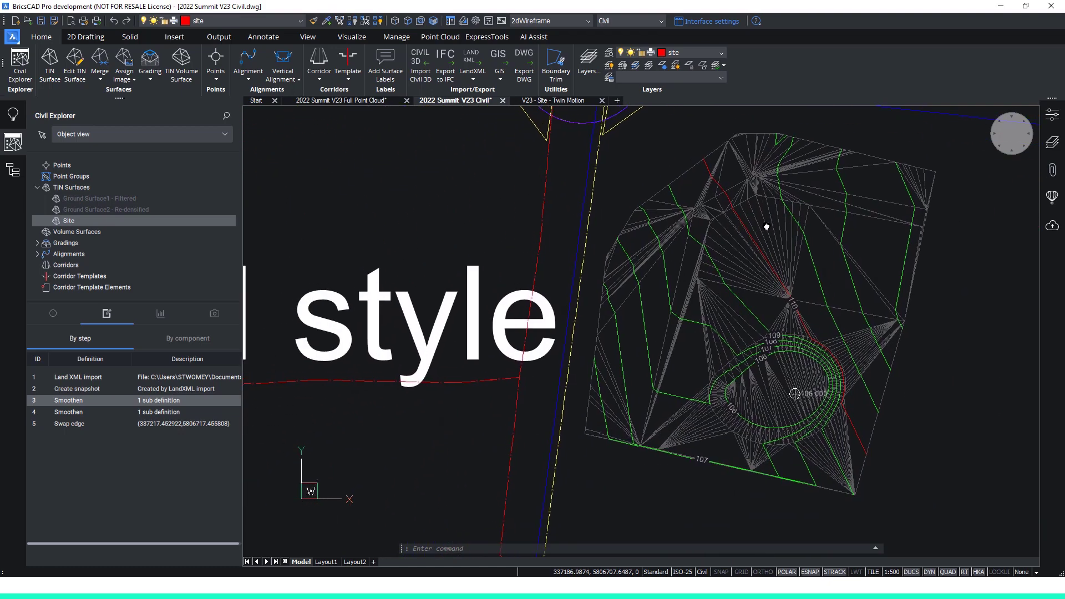
{"action": "mouse_move", "coordinate": [763, 223]}
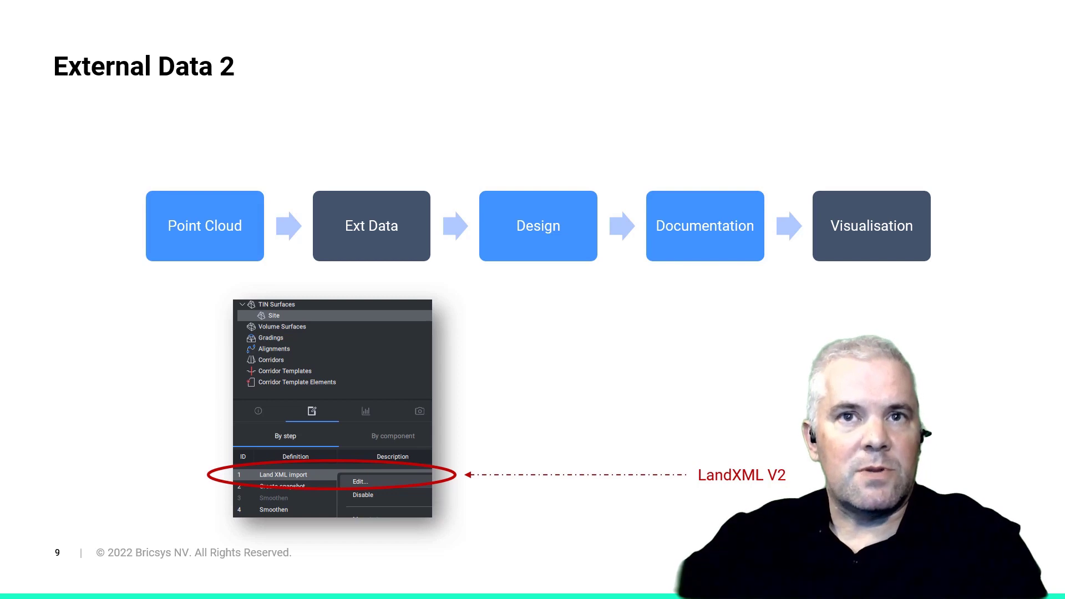
{"action": "key", "text": "Right"}
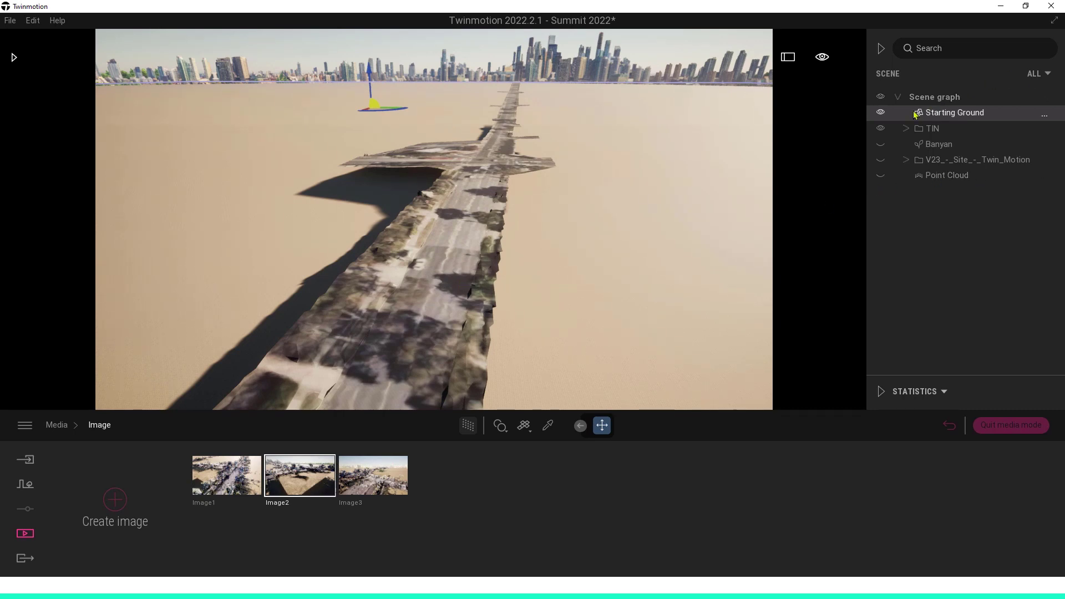
In Twinmotion, display the Point Cloud and V23_-_Site_-_Twin_Motion in the scene and hide the TIN folder
{"action": "left_click", "coordinate": [882, 174]}
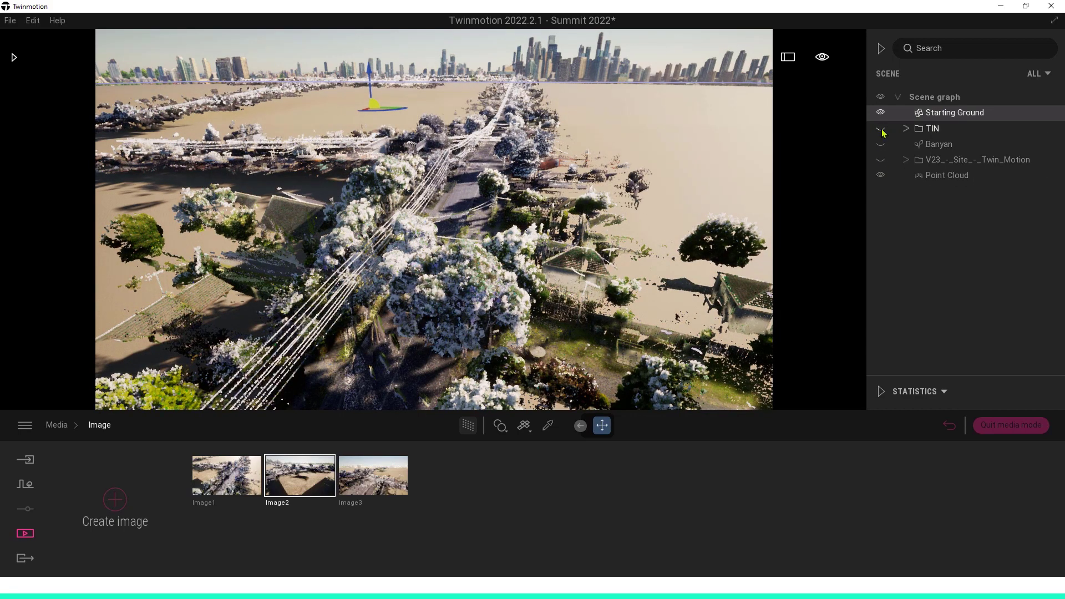
{"action": "middle_click_drag", "start_coordinate": [524, 245], "coordinate": [607, 237], "text": "shift"}
{"action": "left_click", "coordinate": [881, 162]}
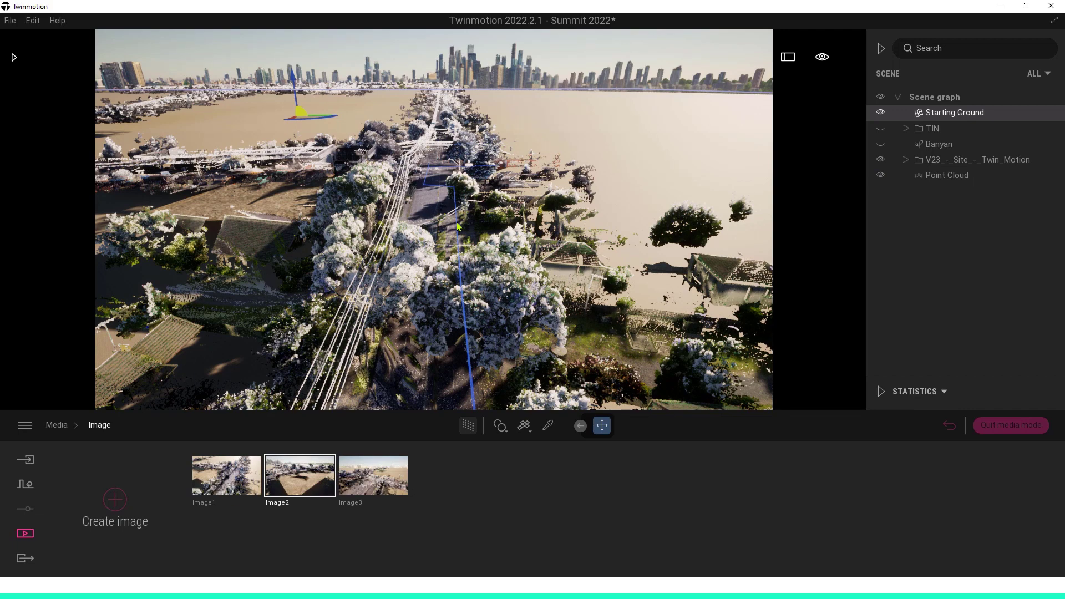
Inspect the road corridor and the blue design line within the point cloud up close
{"action": "scroll", "coordinate": [457, 228], "scroll_direction": "up", "scroll_amount": 5}
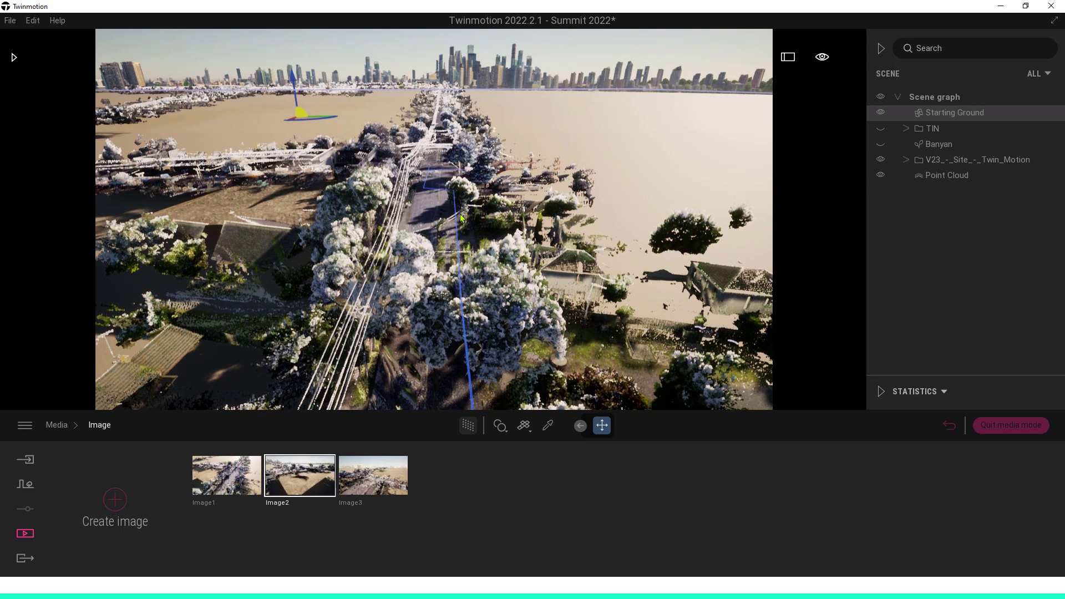
{"action": "scroll", "coordinate": [462, 165], "scroll_direction": "up", "scroll_amount": 5}
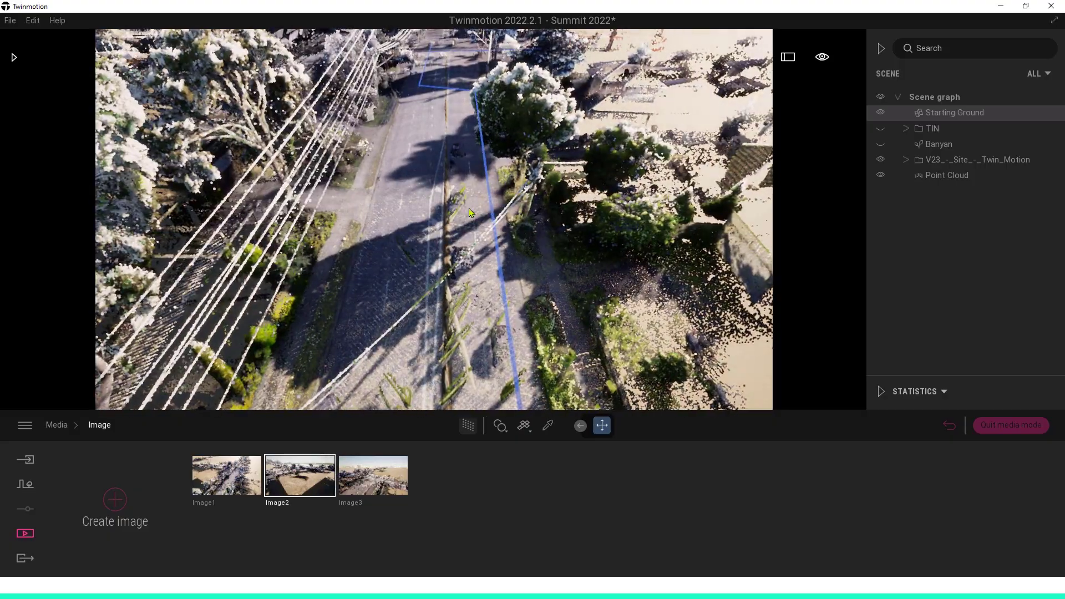
{"action": "scroll", "coordinate": [462, 229], "scroll_direction": "up", "scroll_amount": 2}
{"action": "middle_click_drag", "start_coordinate": [462, 230], "coordinate": [436, 200], "text": "shift"}
{"action": "scroll", "coordinate": [474, 210], "scroll_direction": "down", "scroll_amount": 5}
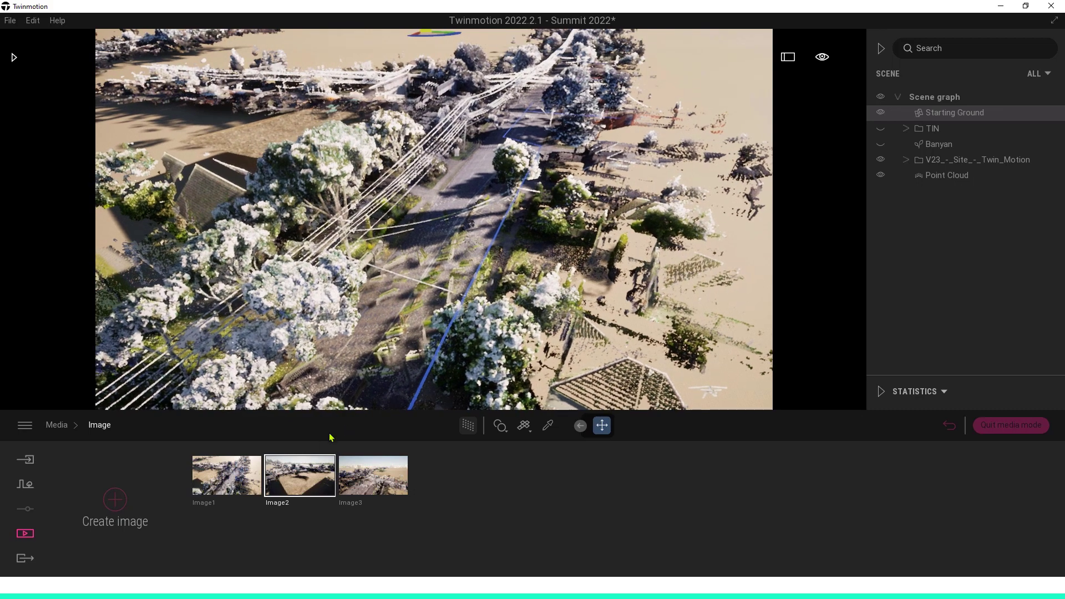
Compare the scene from the saved views Image1, Image2 and Image3, finishing on Image2
{"action": "left_click", "coordinate": [238, 473]}
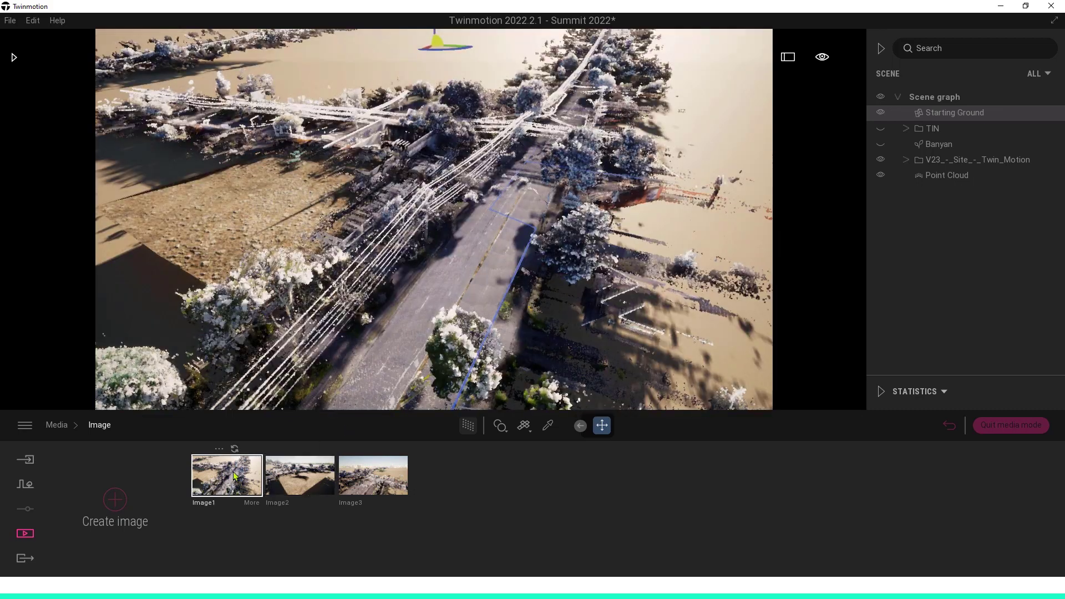
{"action": "left_click", "coordinate": [299, 476]}
{"action": "left_click", "coordinate": [374, 480]}
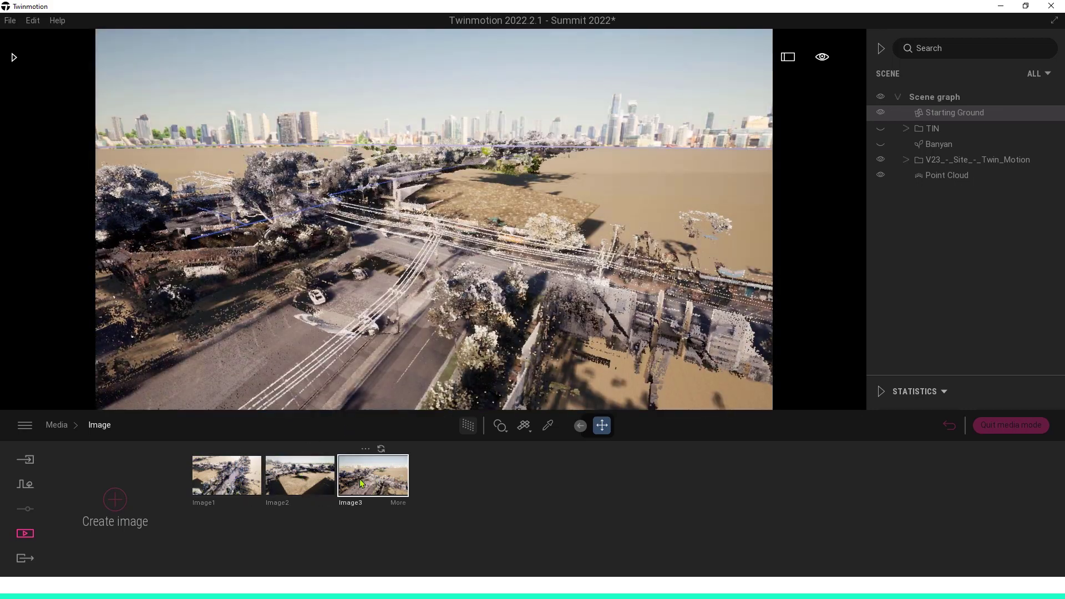
{"action": "left_click", "coordinate": [317, 478]}
{"action": "left_click", "coordinate": [237, 480]}
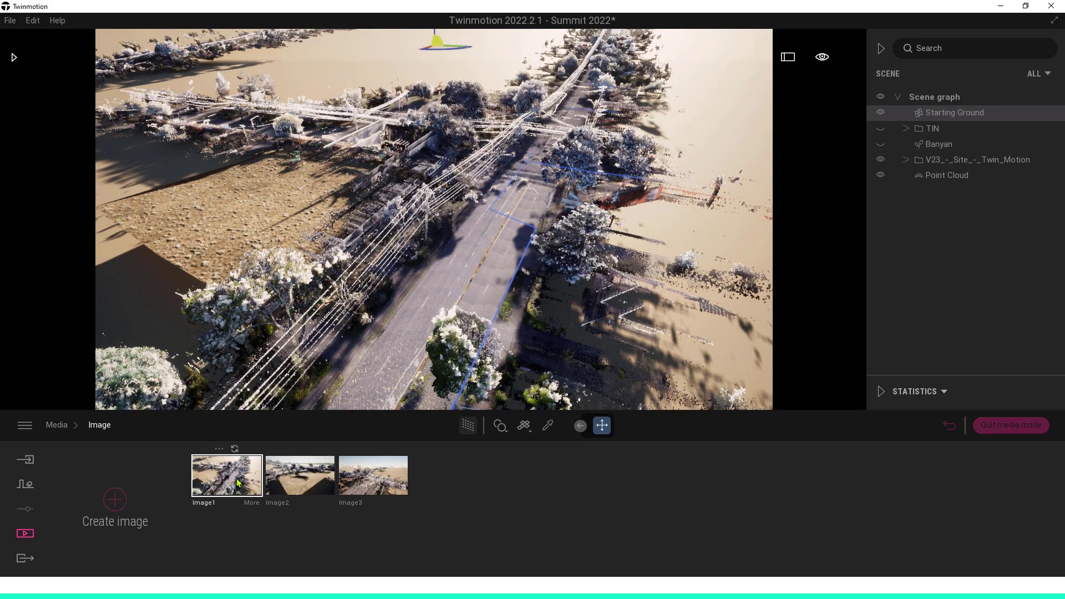
{"action": "left_click", "coordinate": [313, 476]}
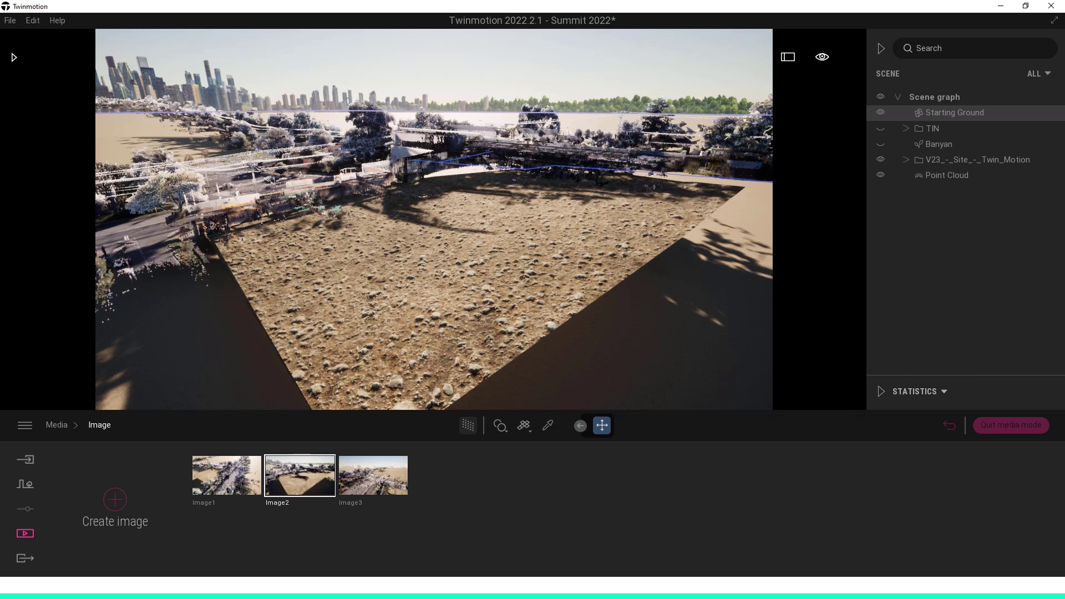
Switch to the V23 - Site - Twin Motion drawing in BricsCAD and repoint the Site surface's Land XML import definition to Site V2.xml
{"action": "key", "text": "alt+Tab"}
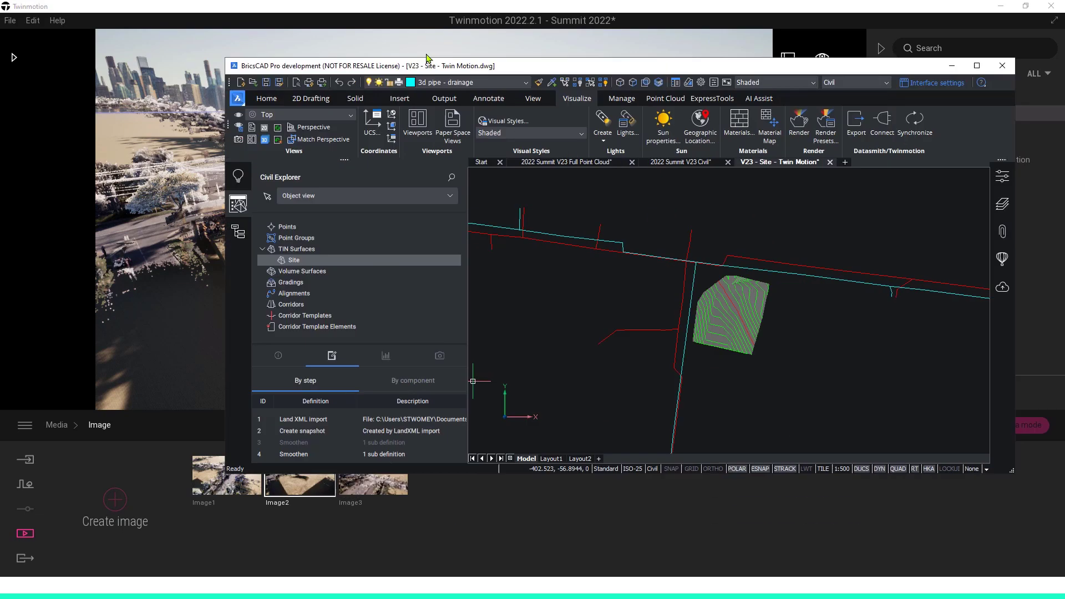
{"action": "left_click_drag", "start_coordinate": [563, 62], "coordinate": [357, 36]}
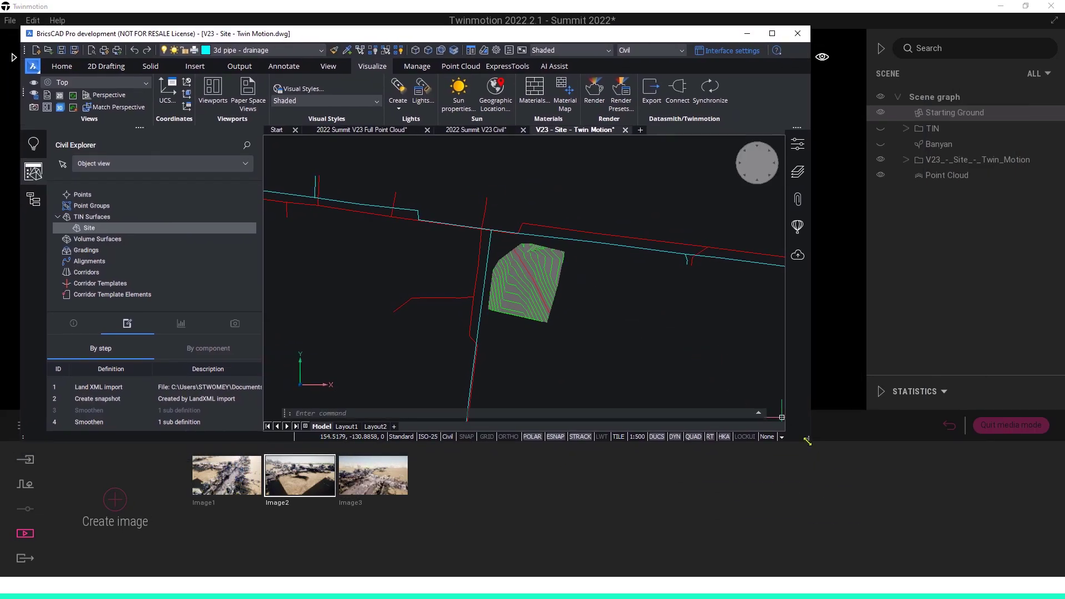
{"action": "left_click_drag", "start_coordinate": [808, 441], "coordinate": [859, 498]}
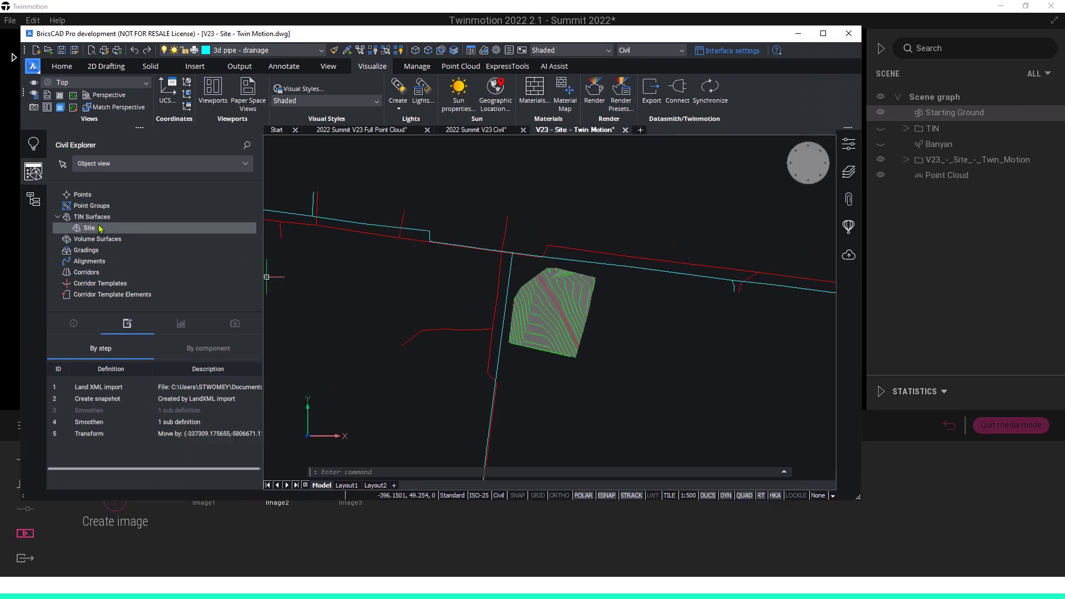
{"action": "double_click", "coordinate": [197, 388]}
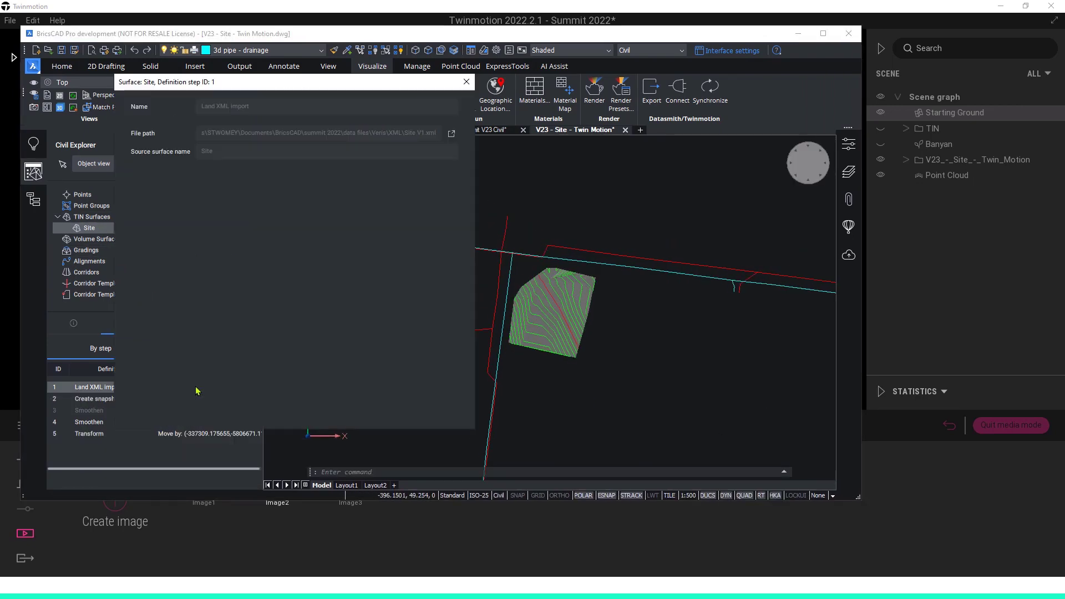
{"action": "left_click", "coordinate": [452, 134]}
{"action": "double_click", "coordinate": [172, 231]}
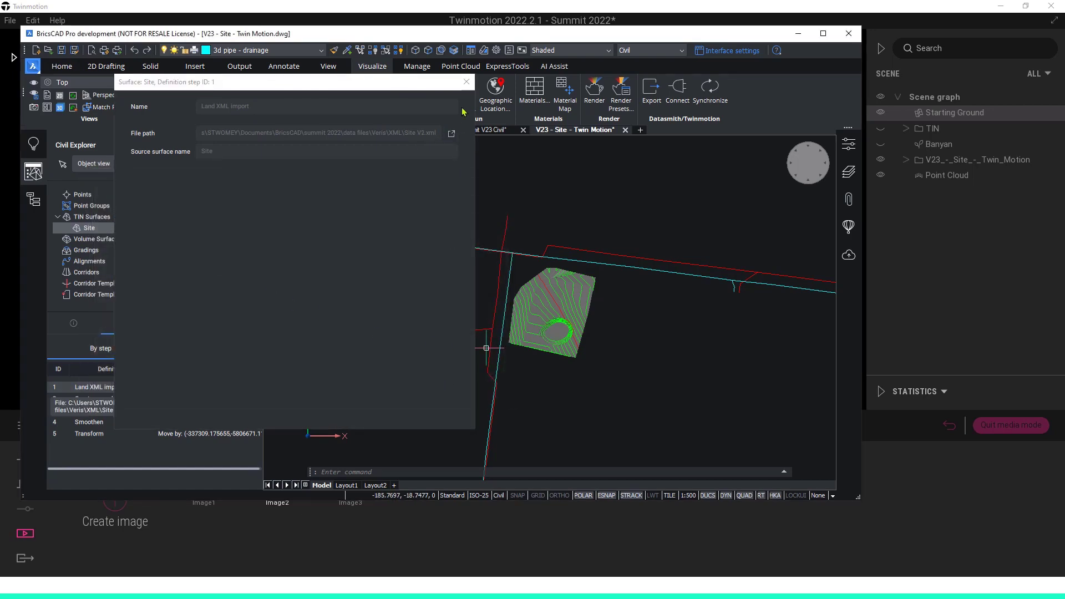
{"action": "left_click", "coordinate": [466, 83]}
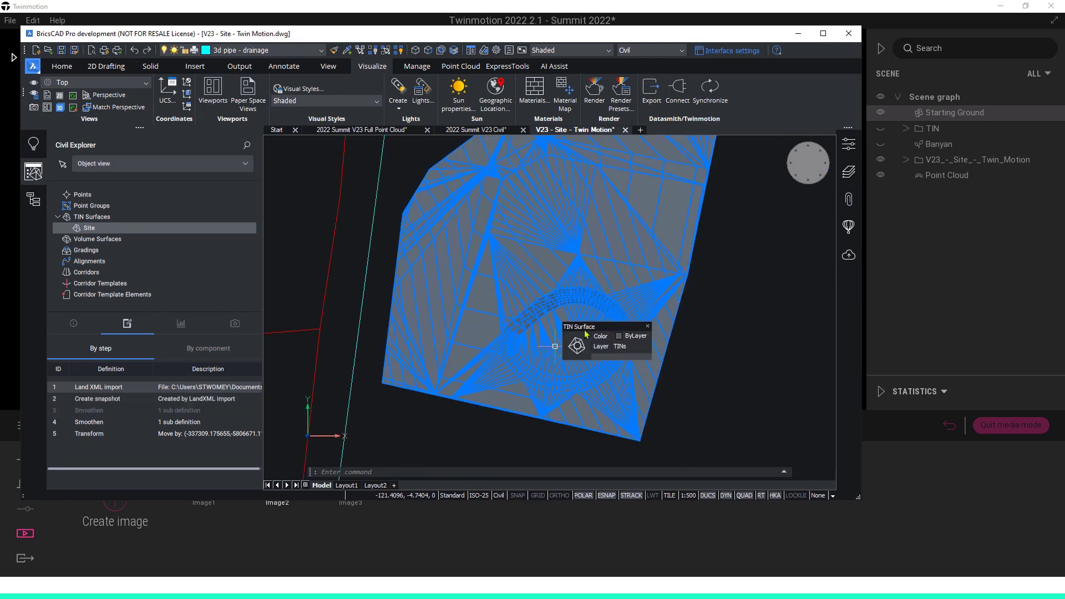
{"action": "key", "text": "Escape"}
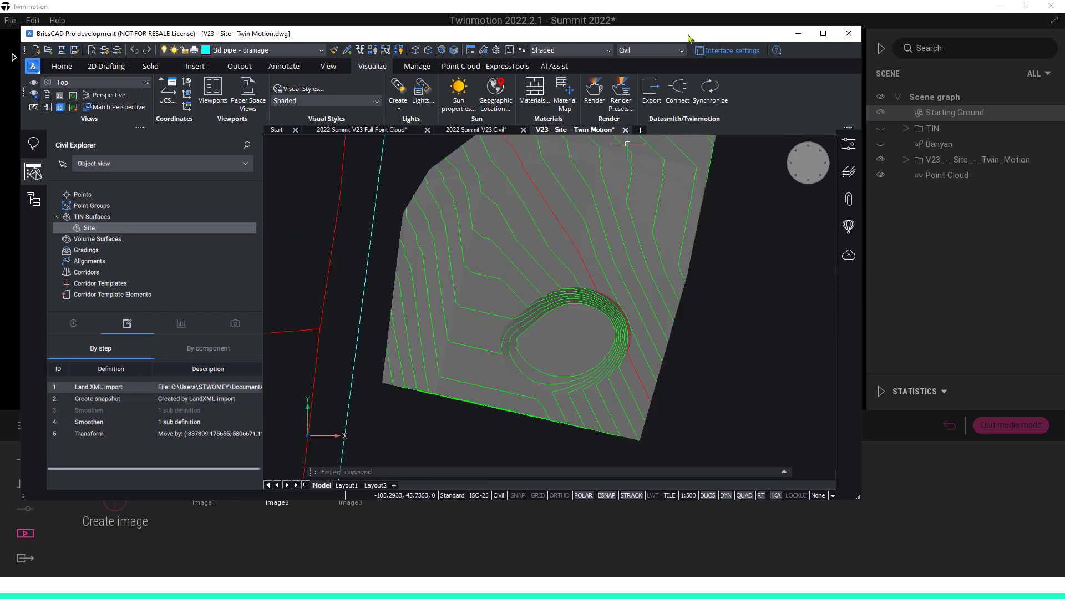
Reposition the BricsCAD window so the Twinmotion scene shows beside it, and synchronize the revised Site surface to Twinmotion through Datasmith
{"action": "left_click_drag", "start_coordinate": [691, 35], "coordinate": [143, 46]}
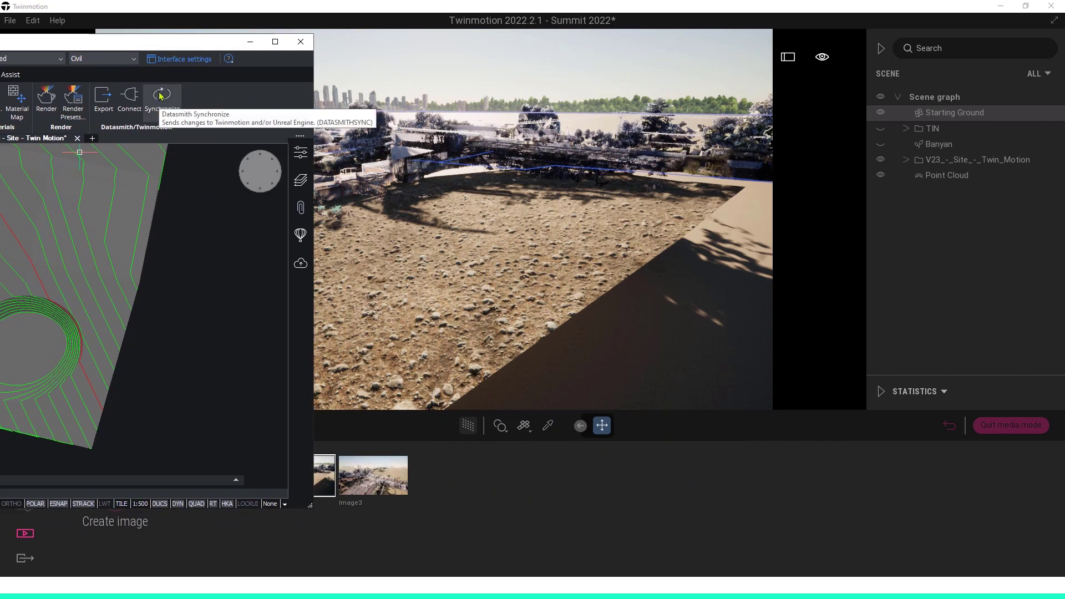
{"action": "left_click", "coordinate": [159, 97]}
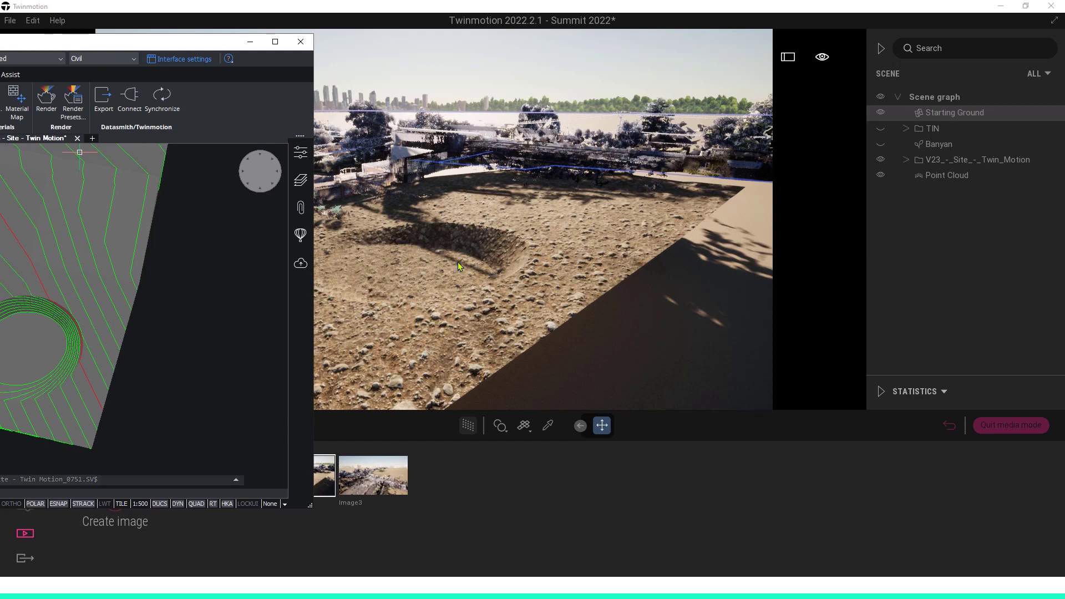
Return to Twinmotion and review the updated site terrain from the saved views Image3 and Image1
{"action": "left_click", "coordinate": [620, 274]}
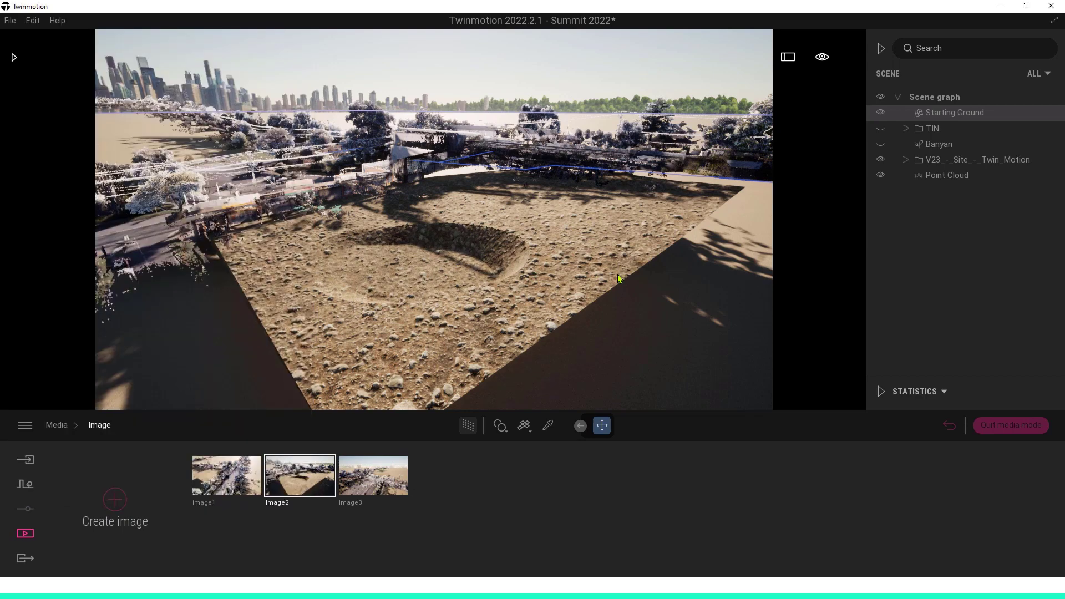
{"action": "left_click", "coordinate": [369, 469]}
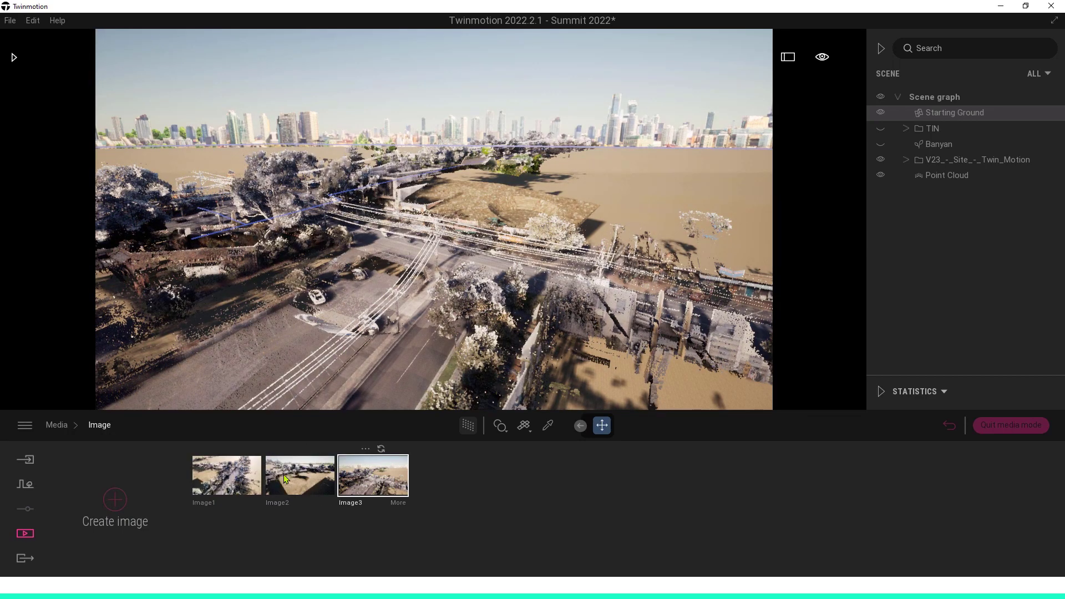
{"action": "left_click", "coordinate": [231, 471]}
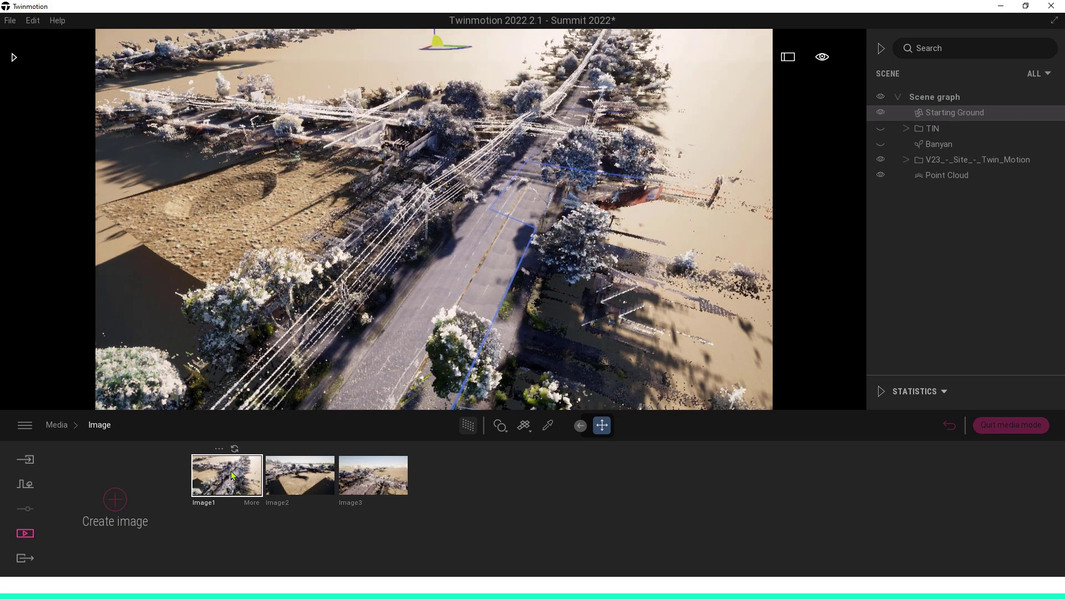